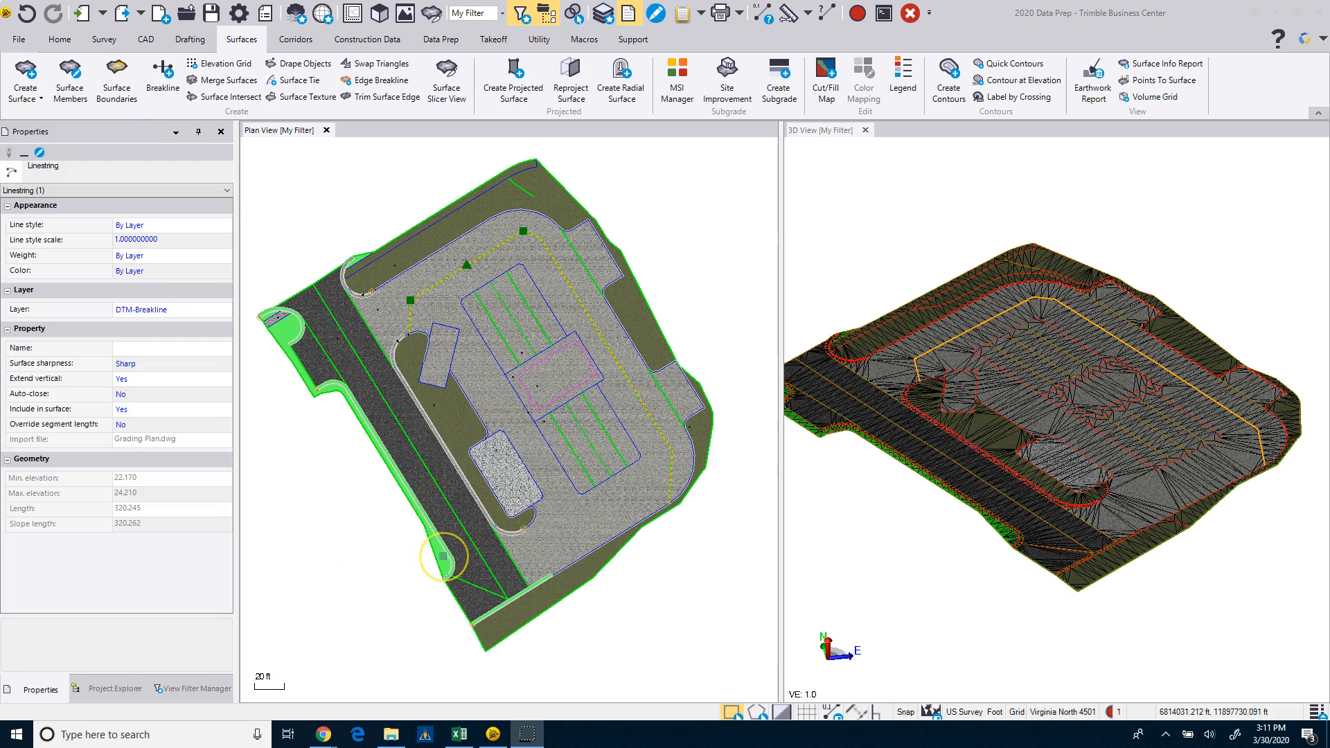
Save the project as a copy named 2020 Data Prep-TobeaTemplate.vce in the 2020_TBC Data Prep folder.
scroll(443, 555, down, 1)
middle_drag(444, 556, 455, 551)
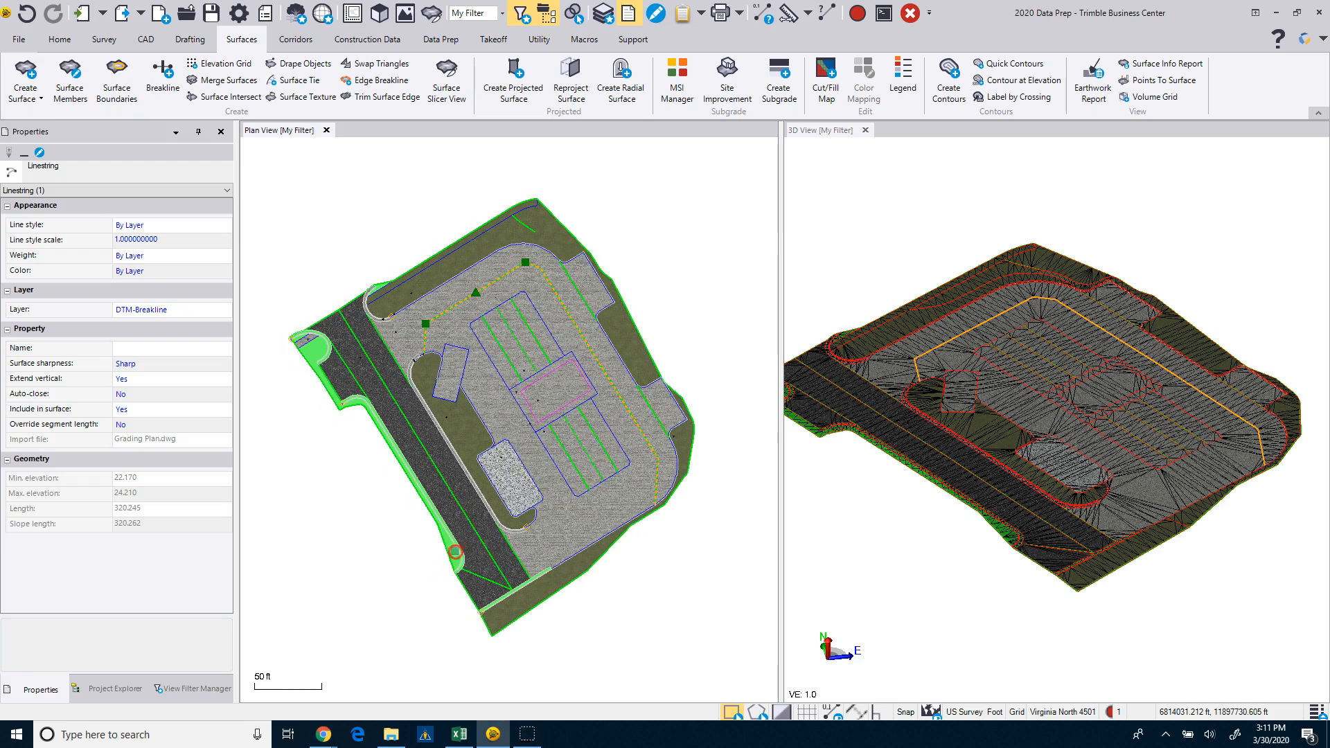
click(21, 43)
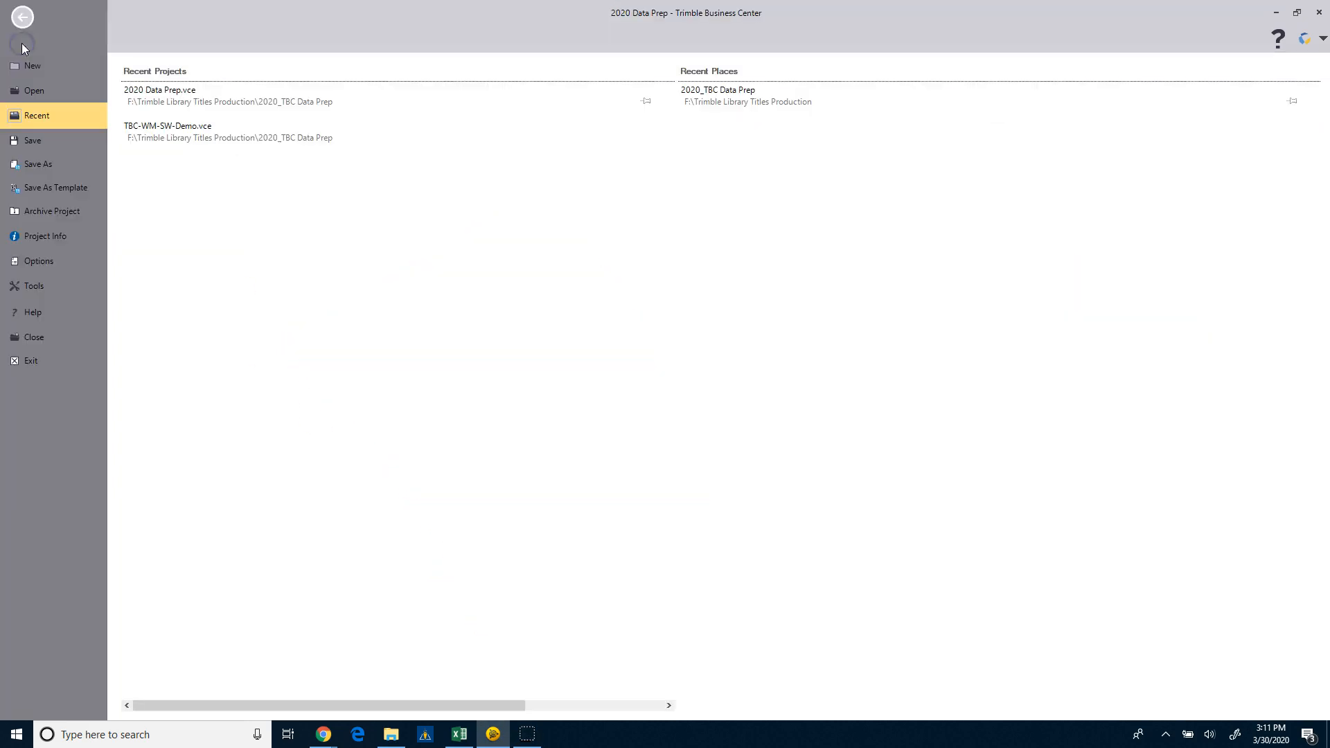
click(48, 167)
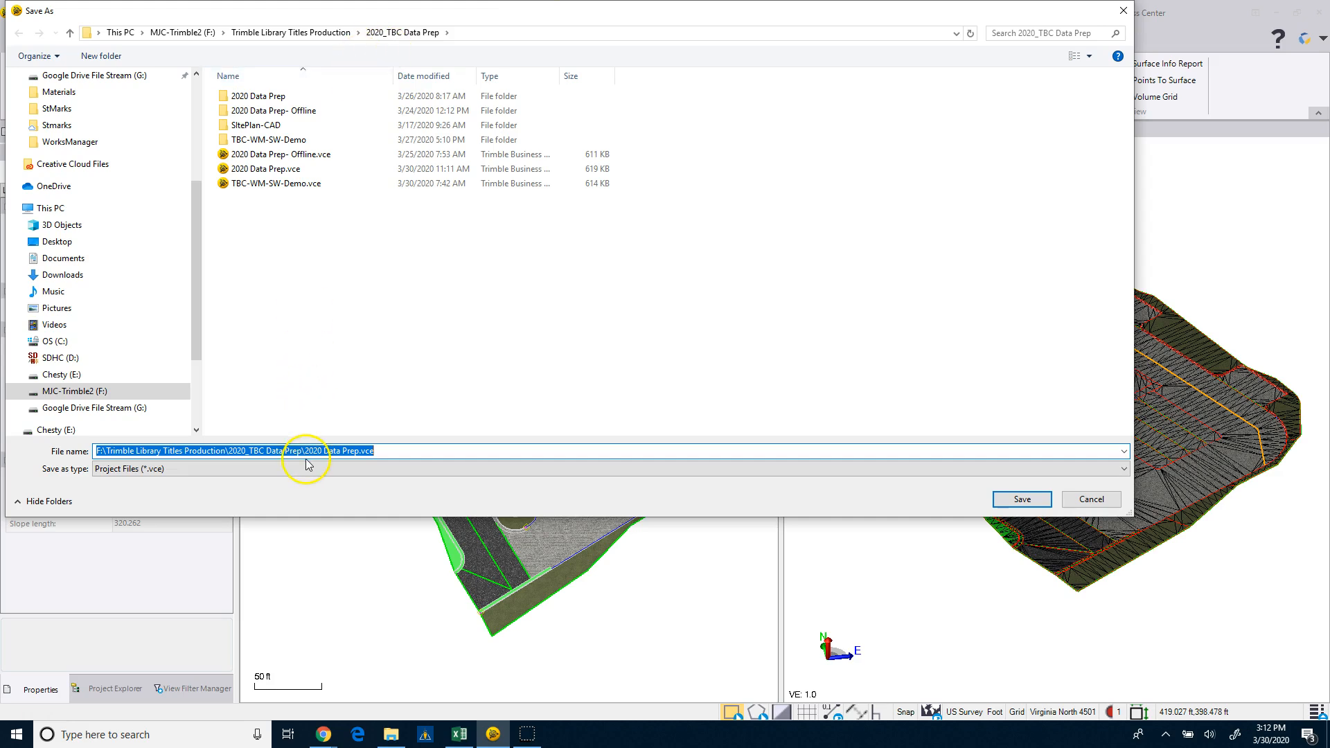
click(389, 446)
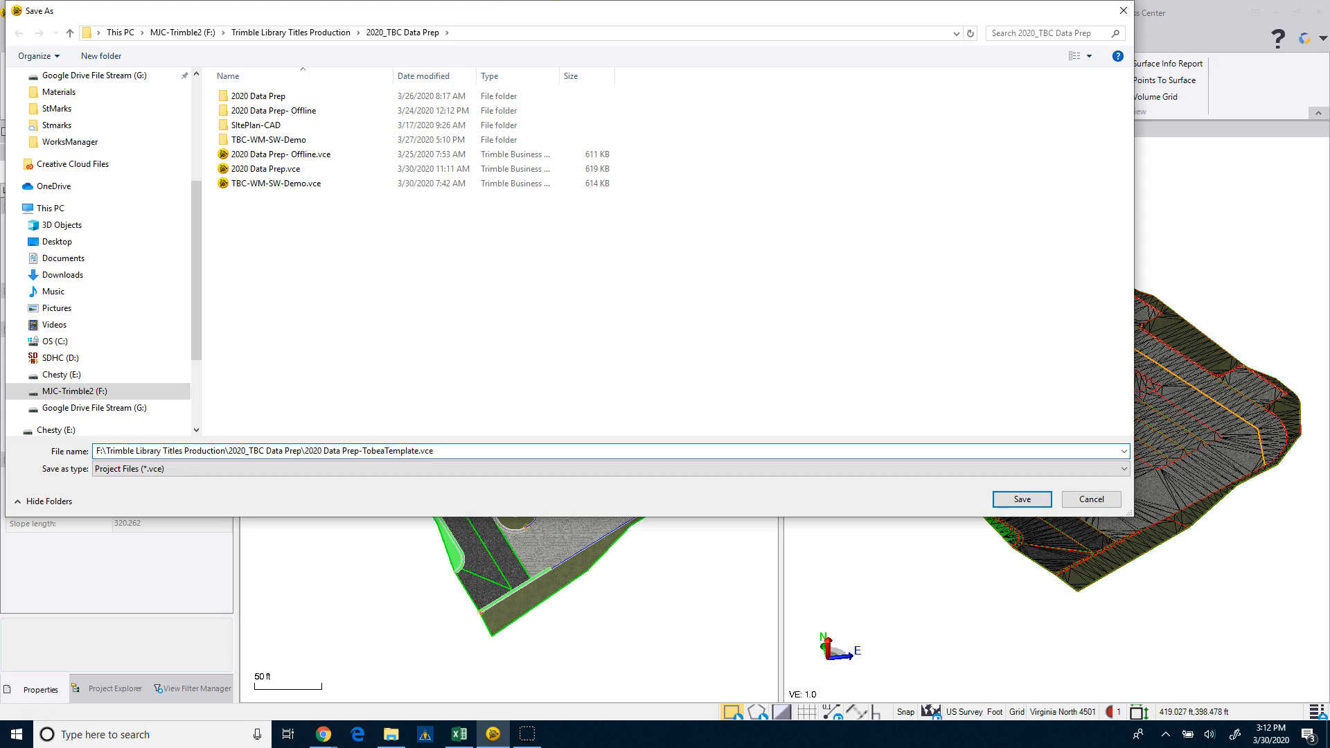
click(1022, 500)
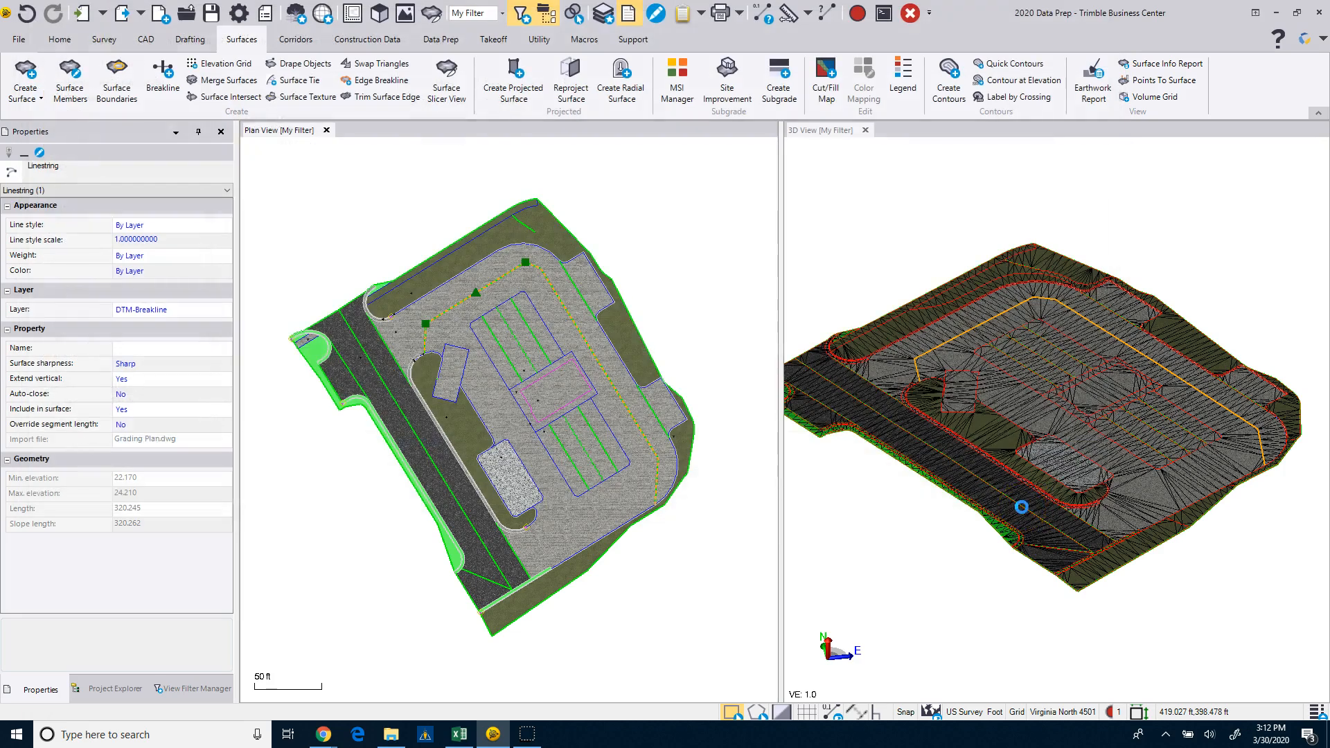
click(722, 381)
click(662, 373)
click(644, 314)
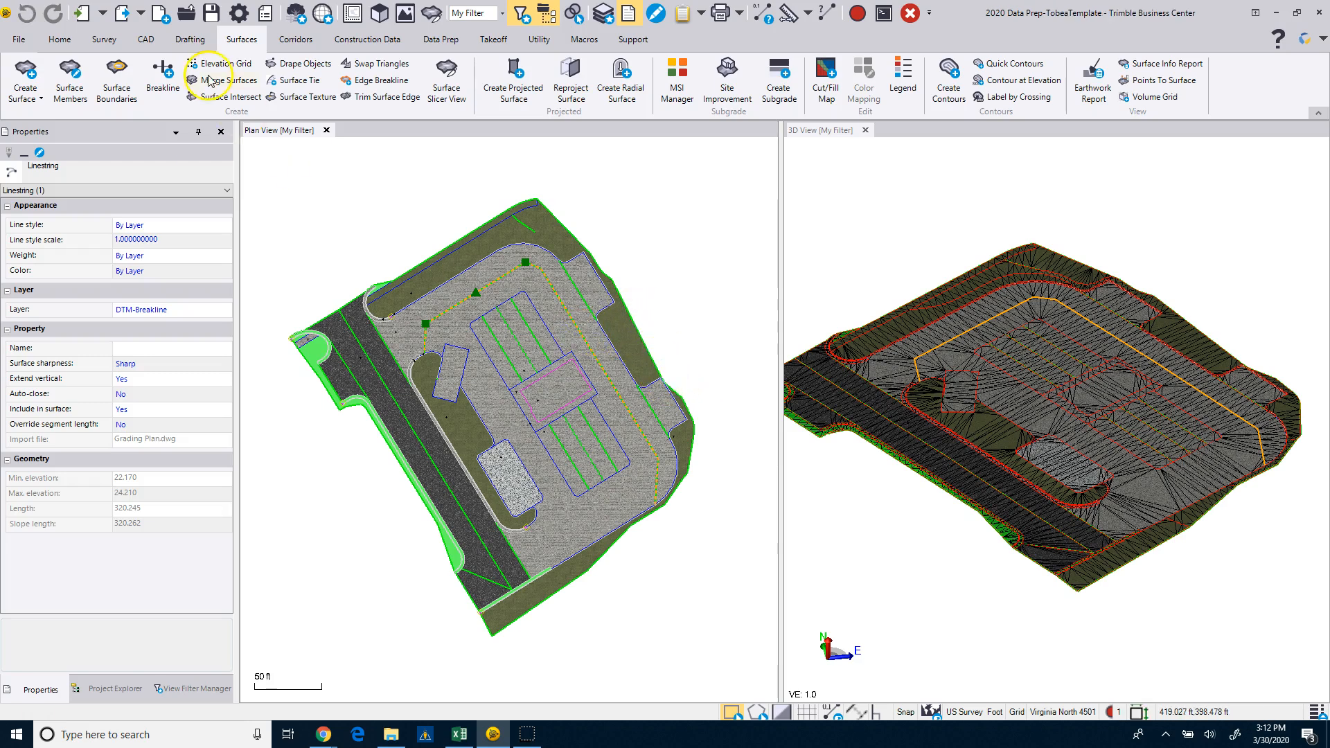
Open the Layer Manager and protect the Boundaries layer.
click(146, 39)
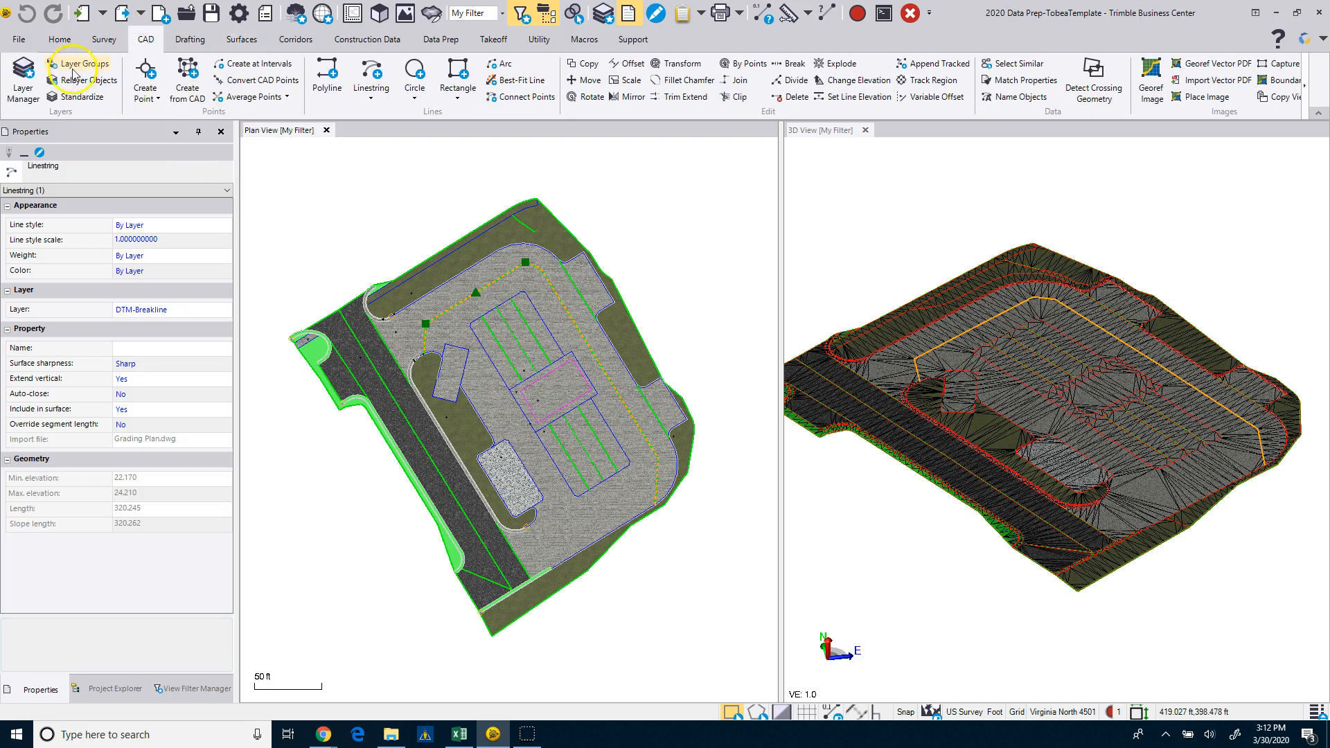
click(19, 76)
click(337, 300)
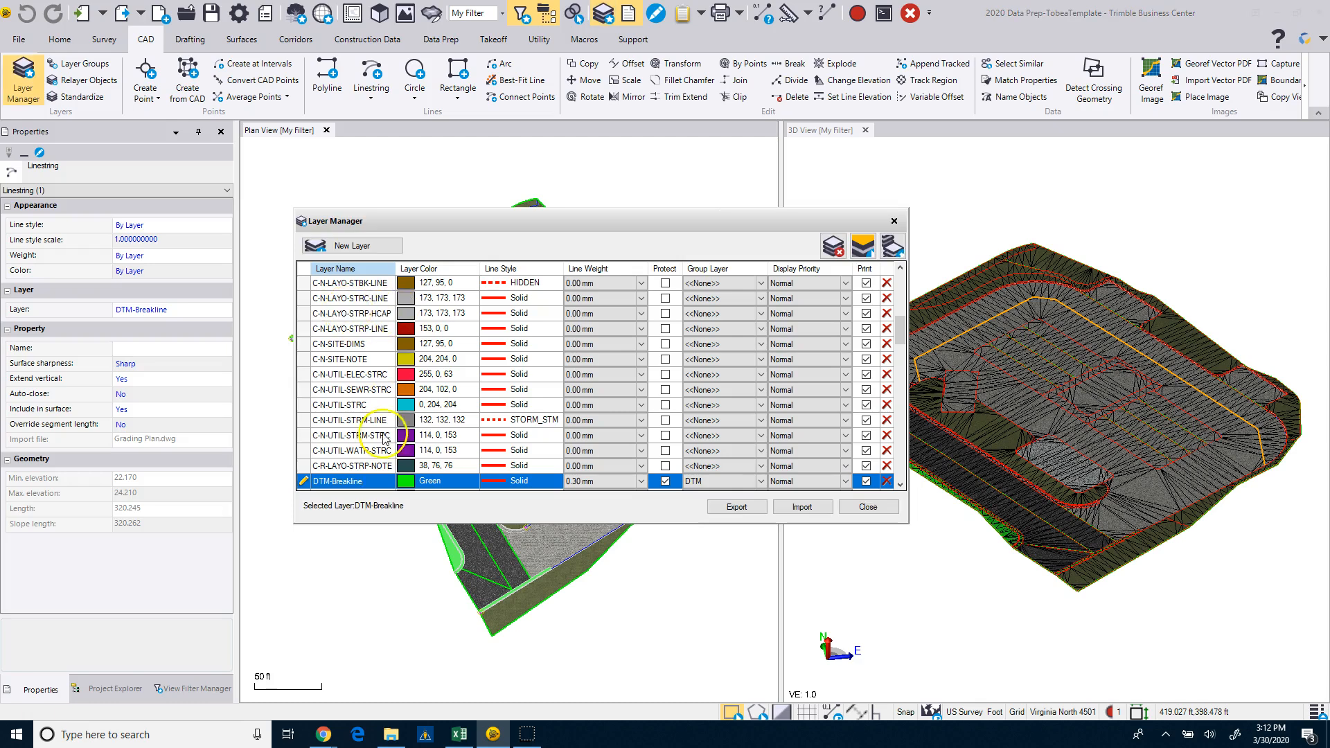
scroll(374, 388, up, 8)
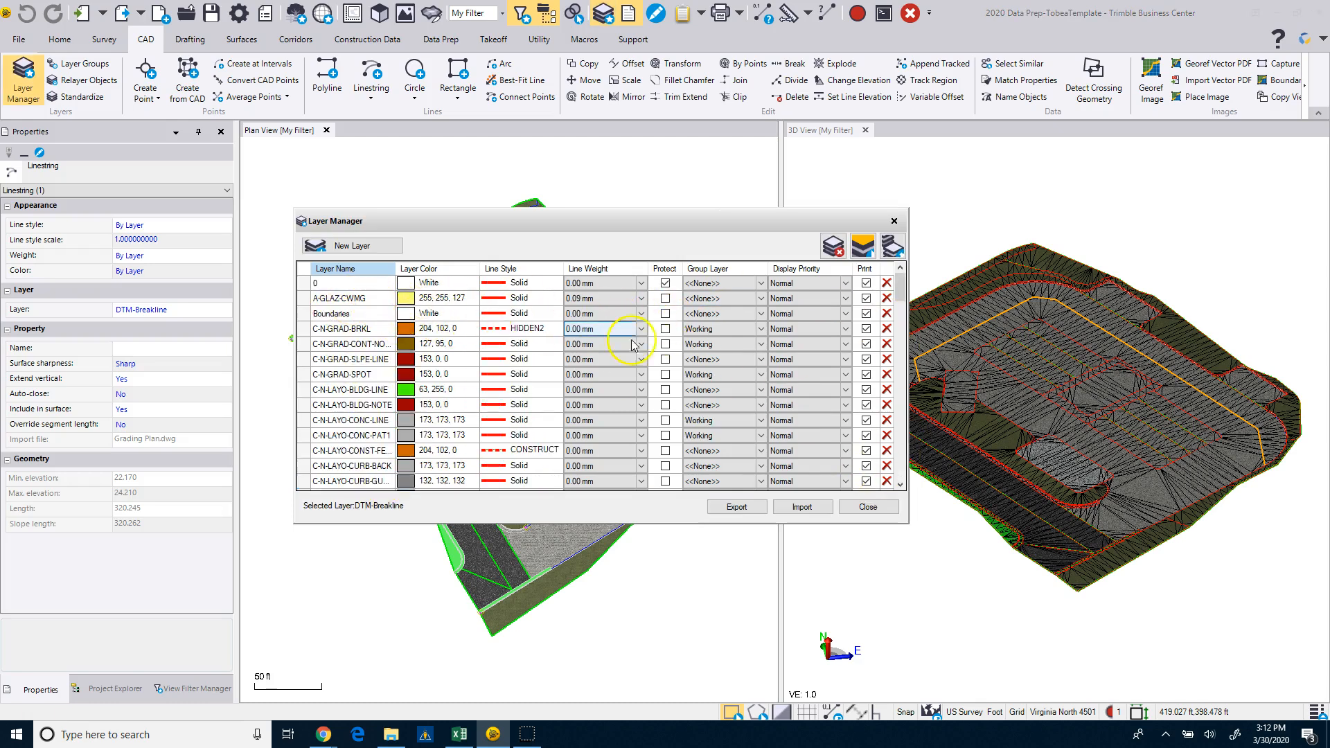
click(665, 315)
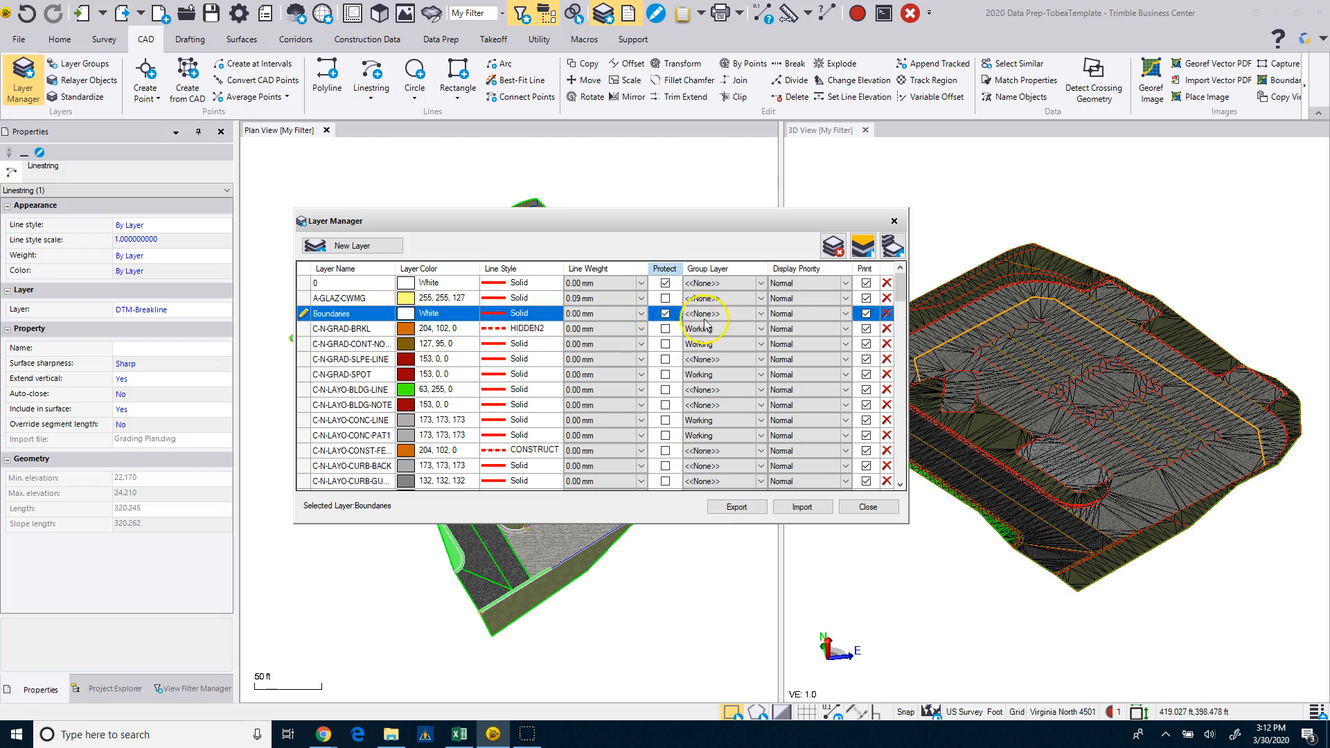
Assign the Boundaries layer to a new layer group named WorksManager.
click(762, 315)
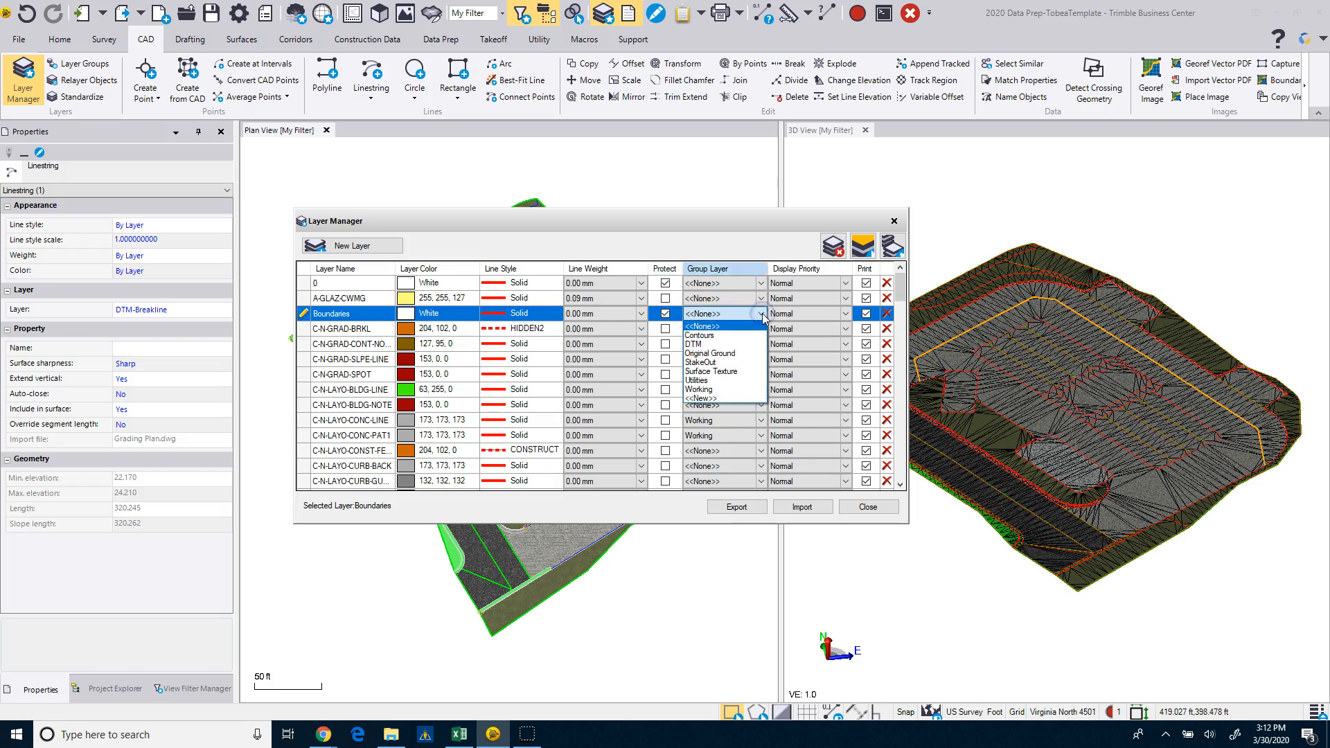
click(706, 400)
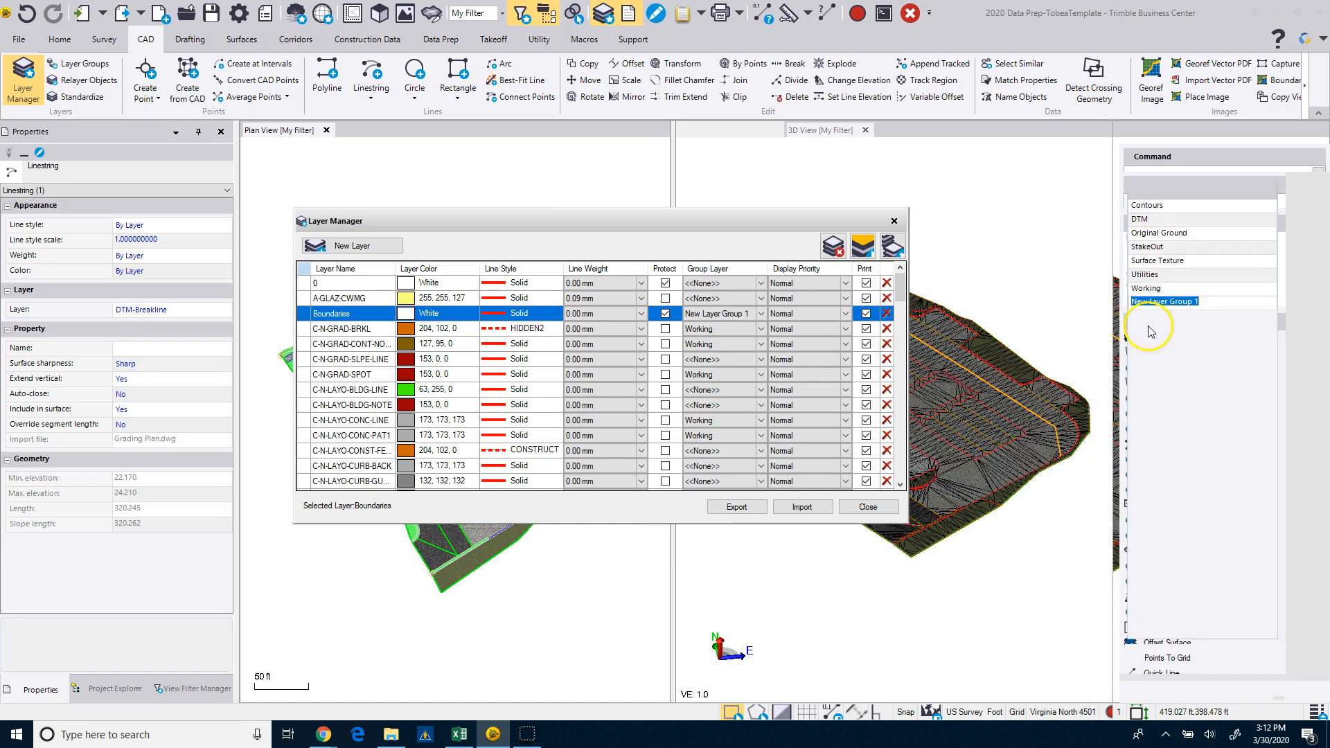
click(1210, 303)
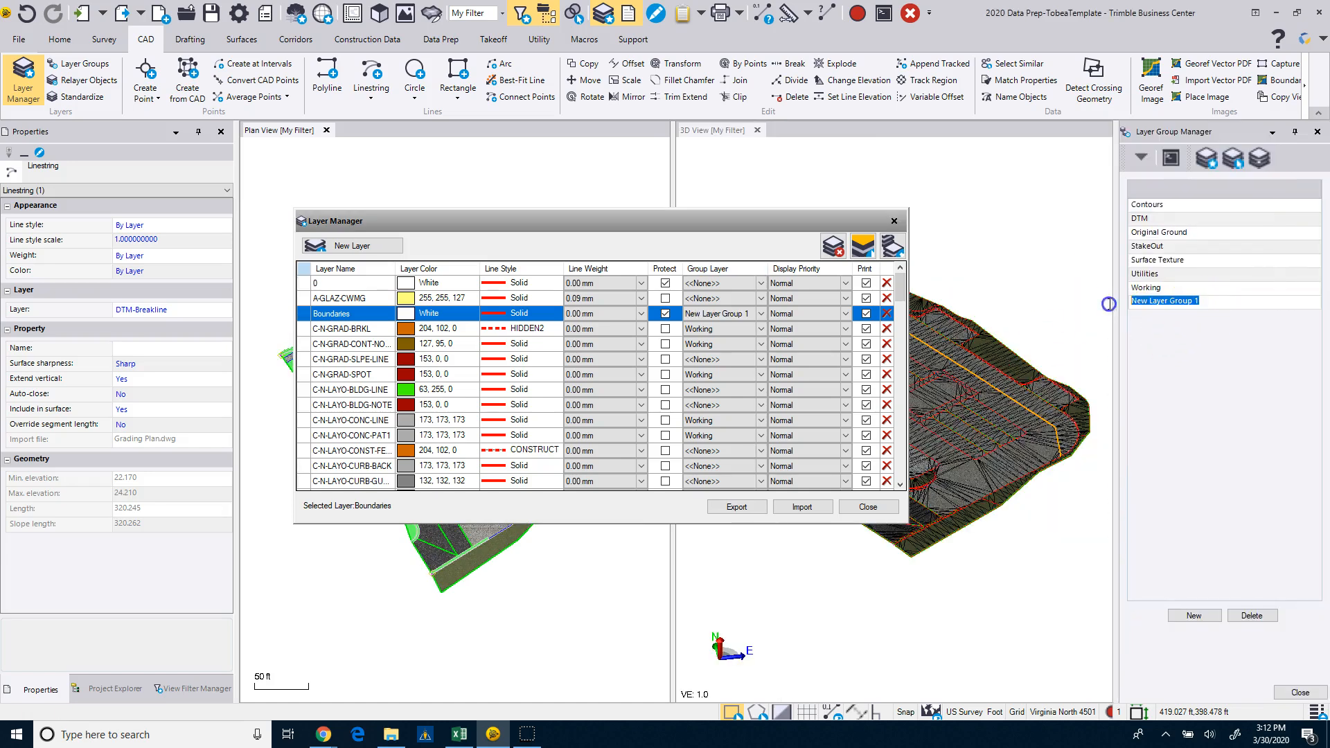
text(WorksManager)
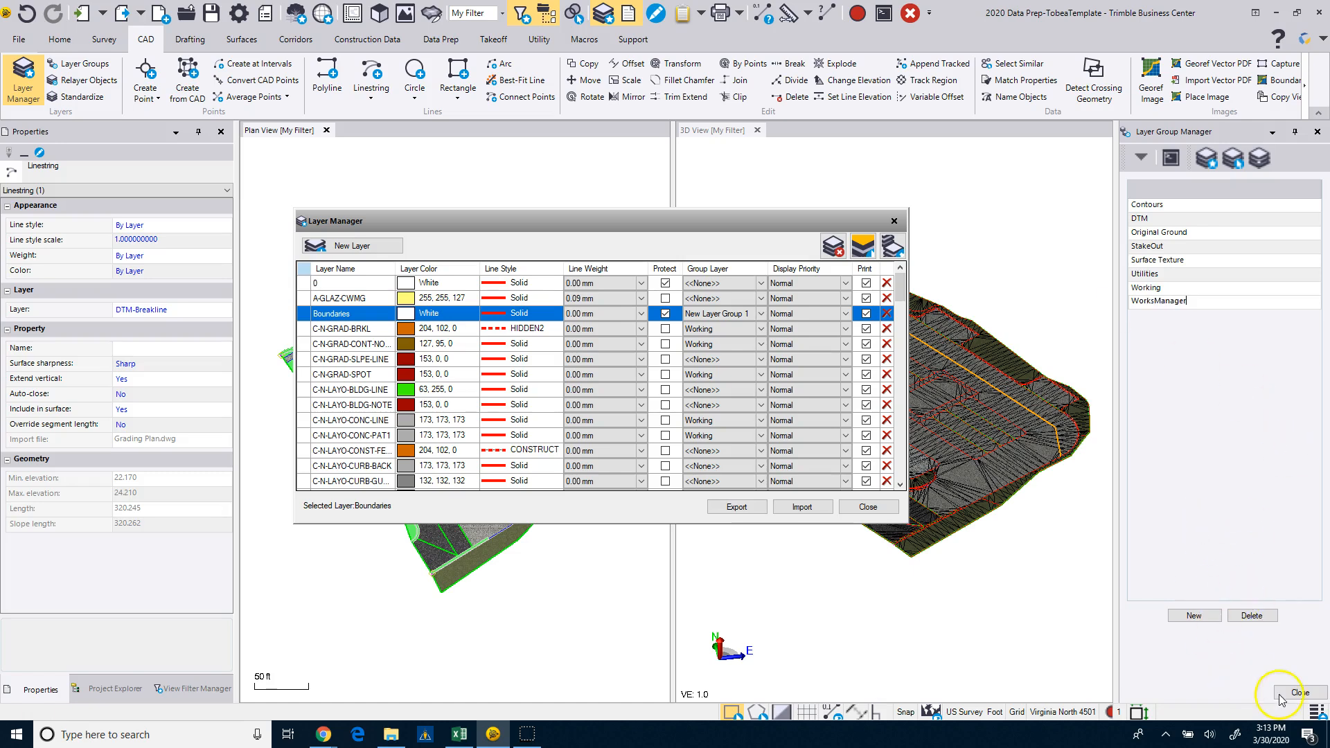
click(1300, 692)
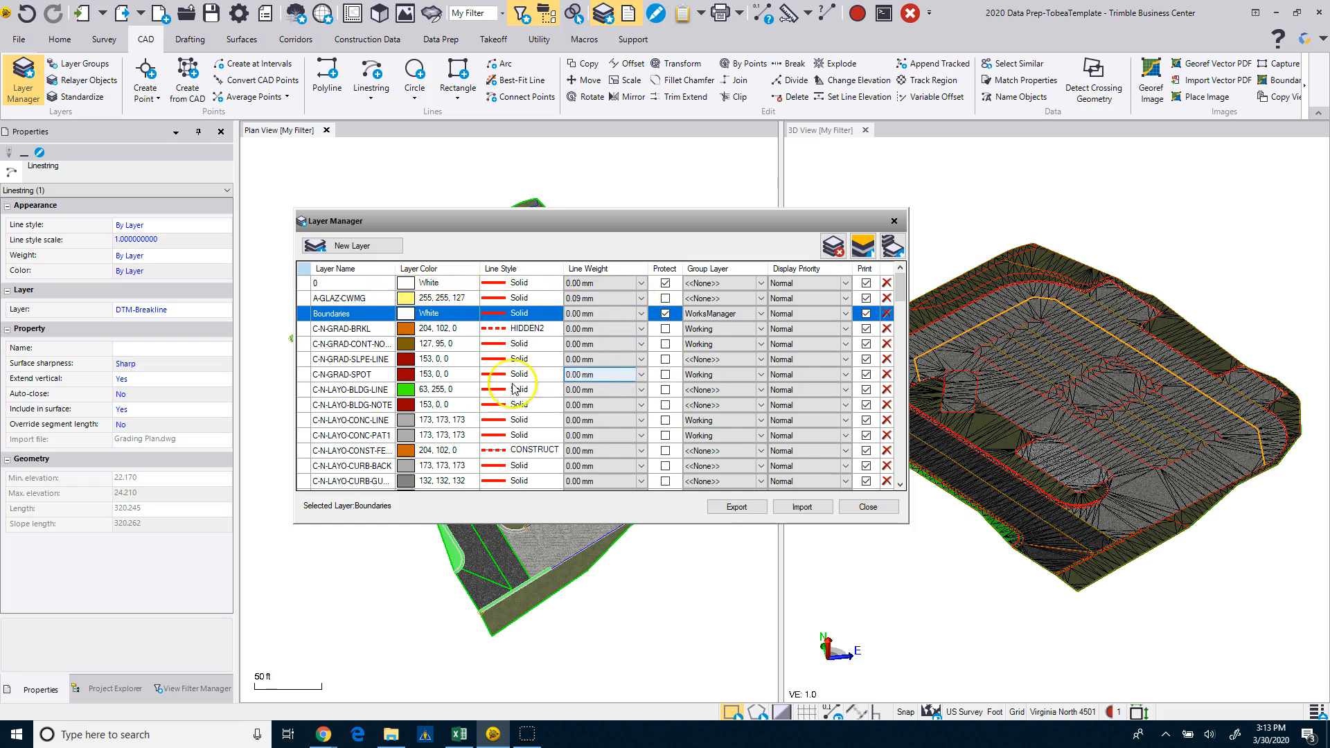
Review the protection and group assignments of the remaining layers, then close the Layer Manager.
scroll(412, 392, down, 8)
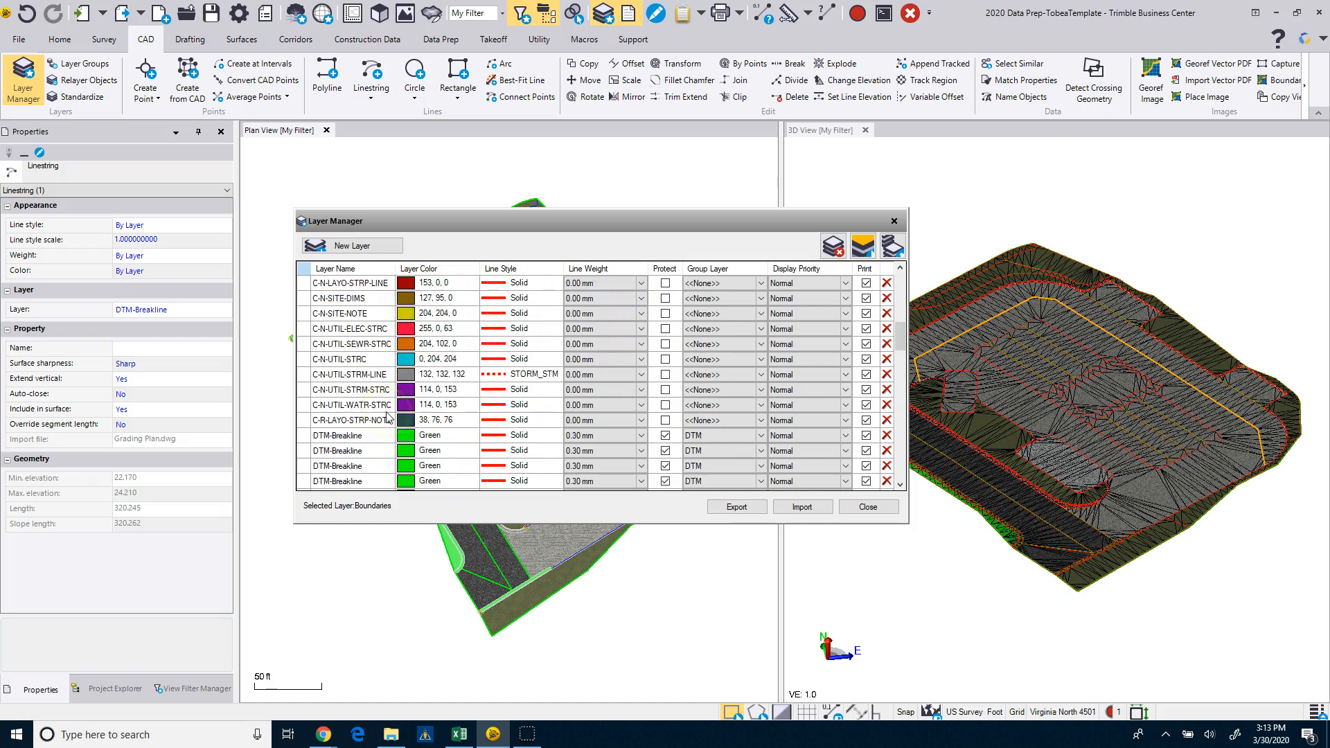
scroll(389, 417, down, 2)
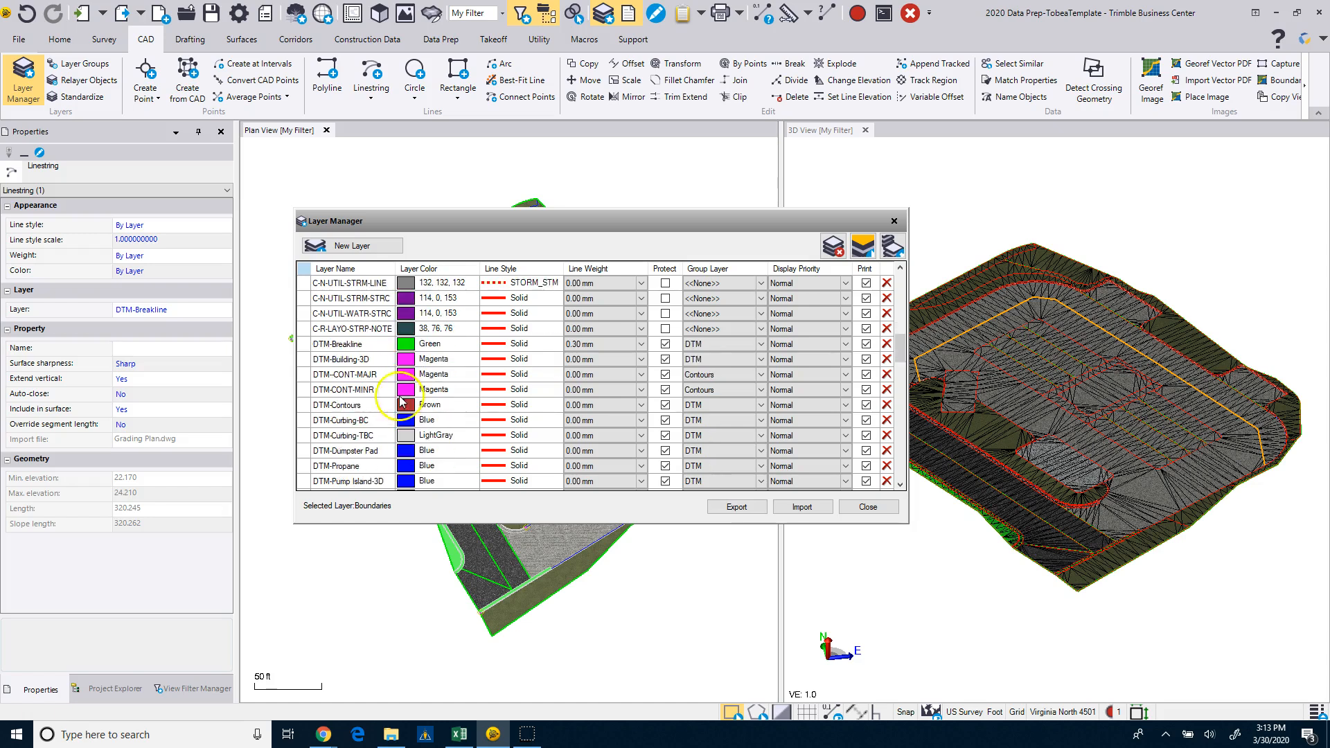
scroll(361, 379, down, 1)
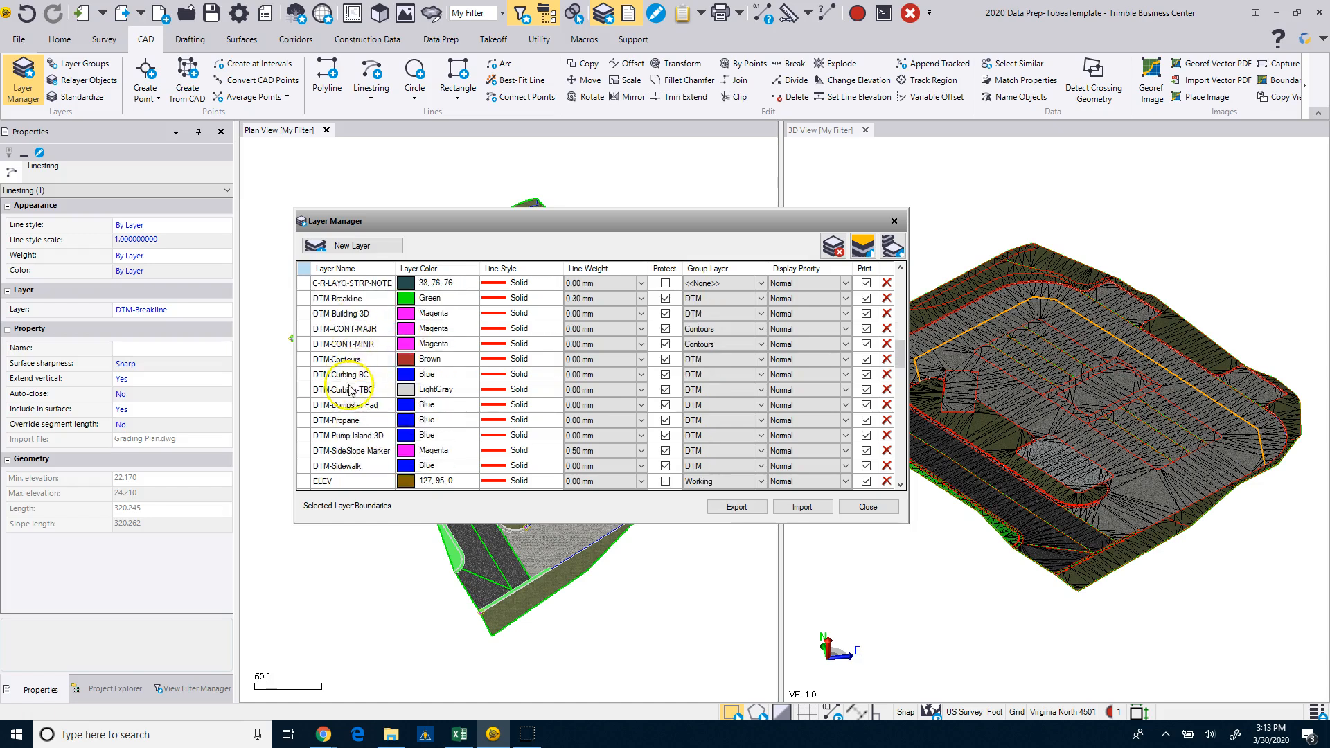
scroll(378, 466, down, 2)
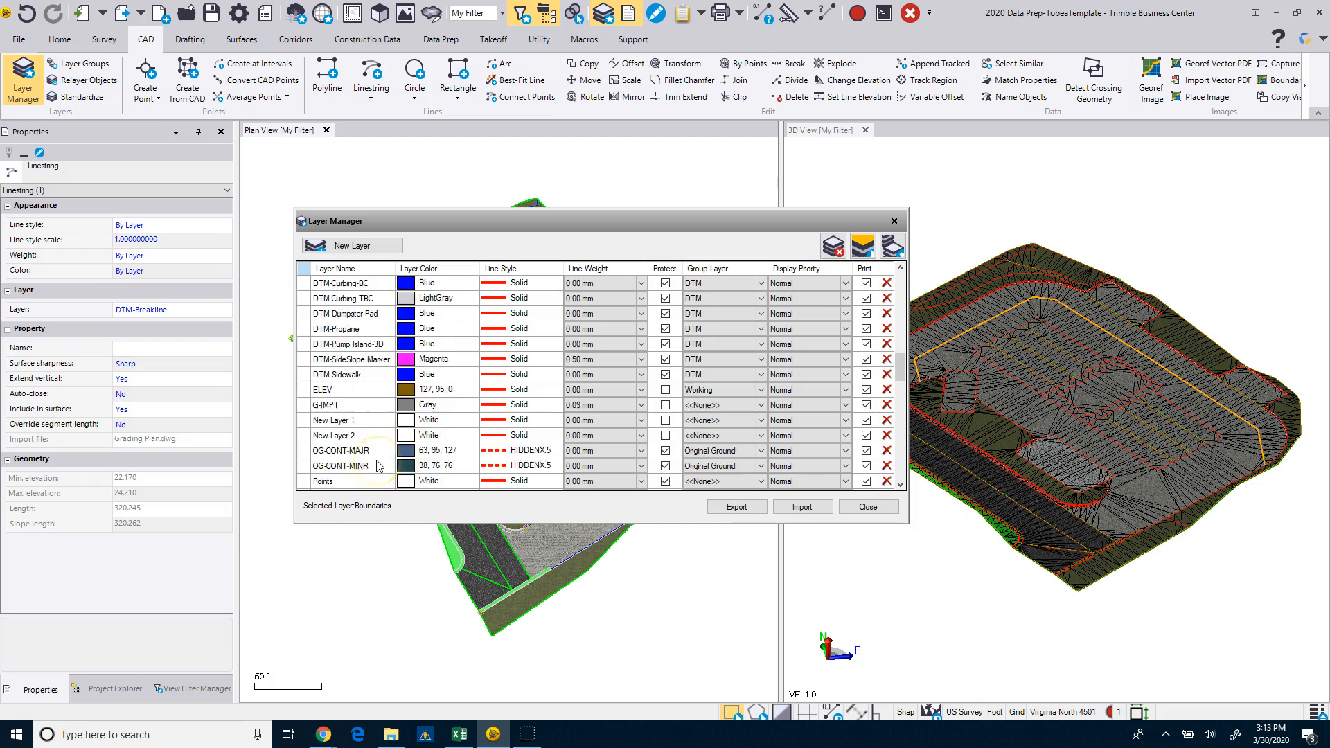
scroll(379, 466, down, 1)
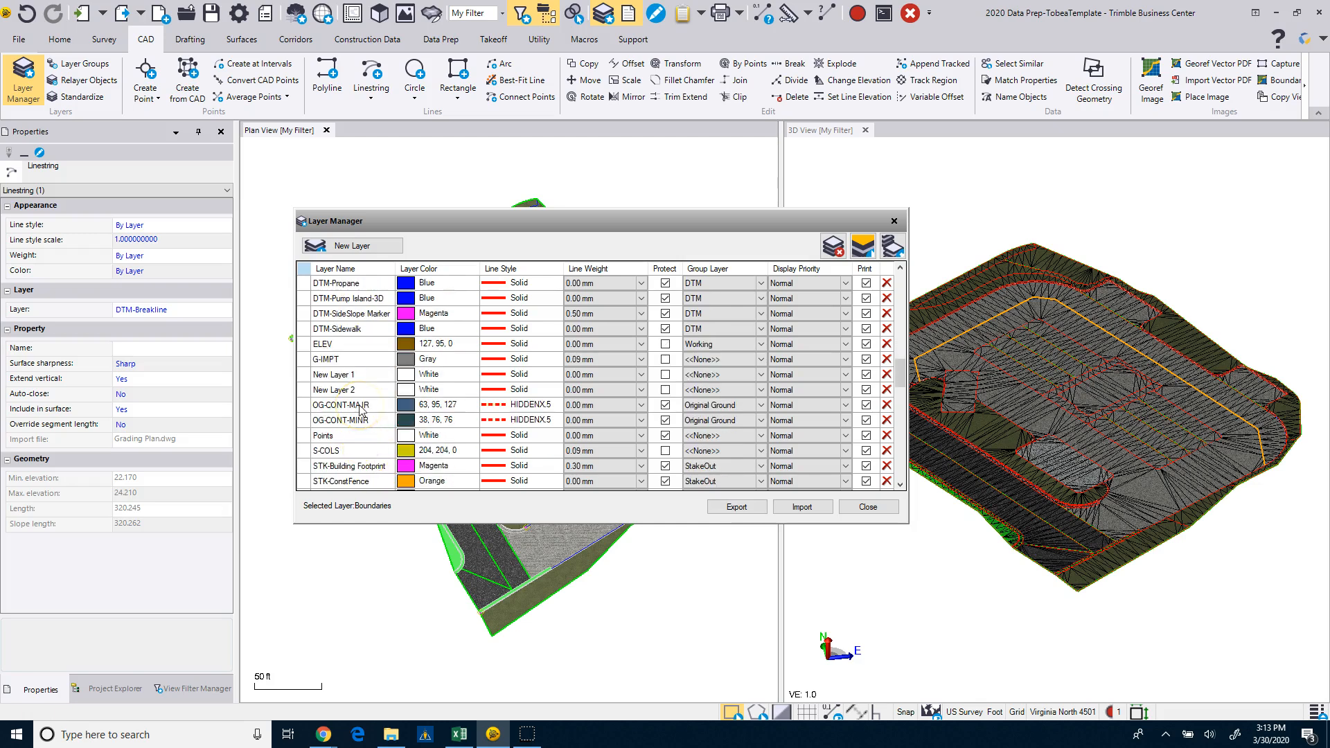
scroll(348, 427, down, 1)
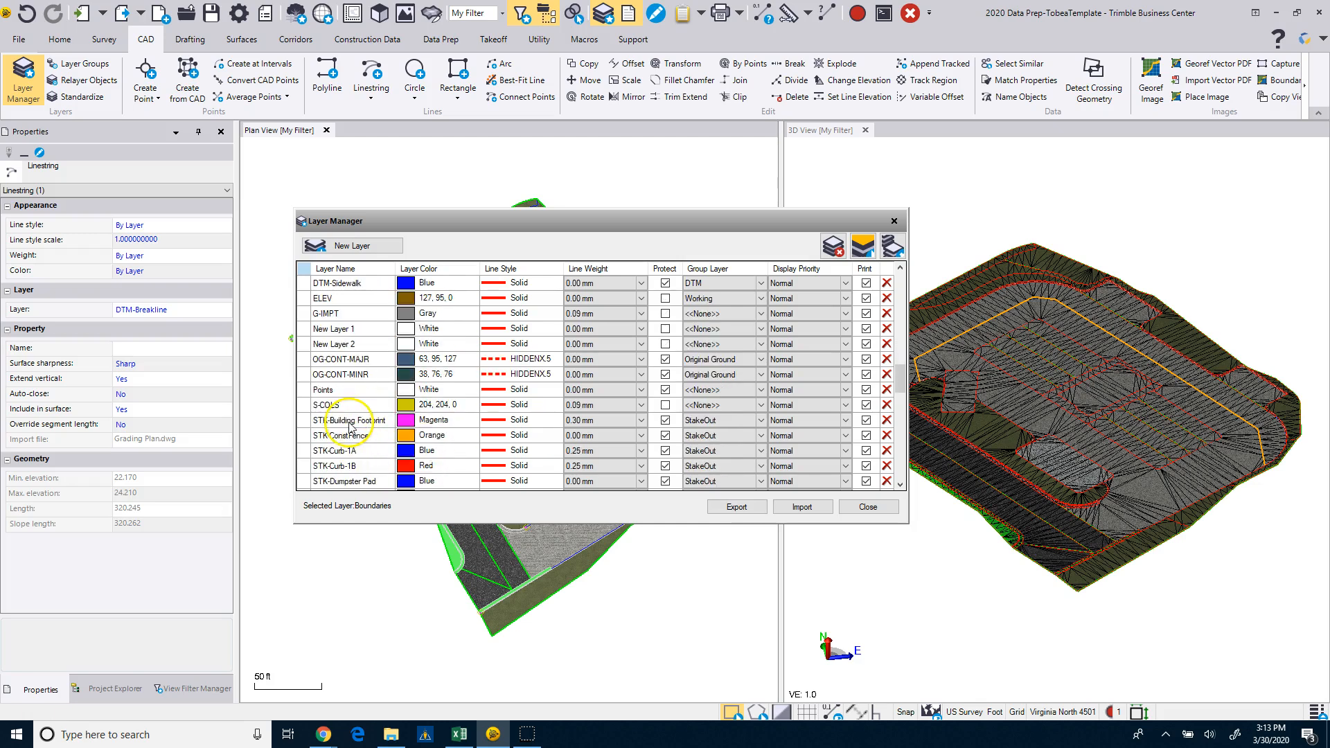
scroll(360, 421, down, 1)
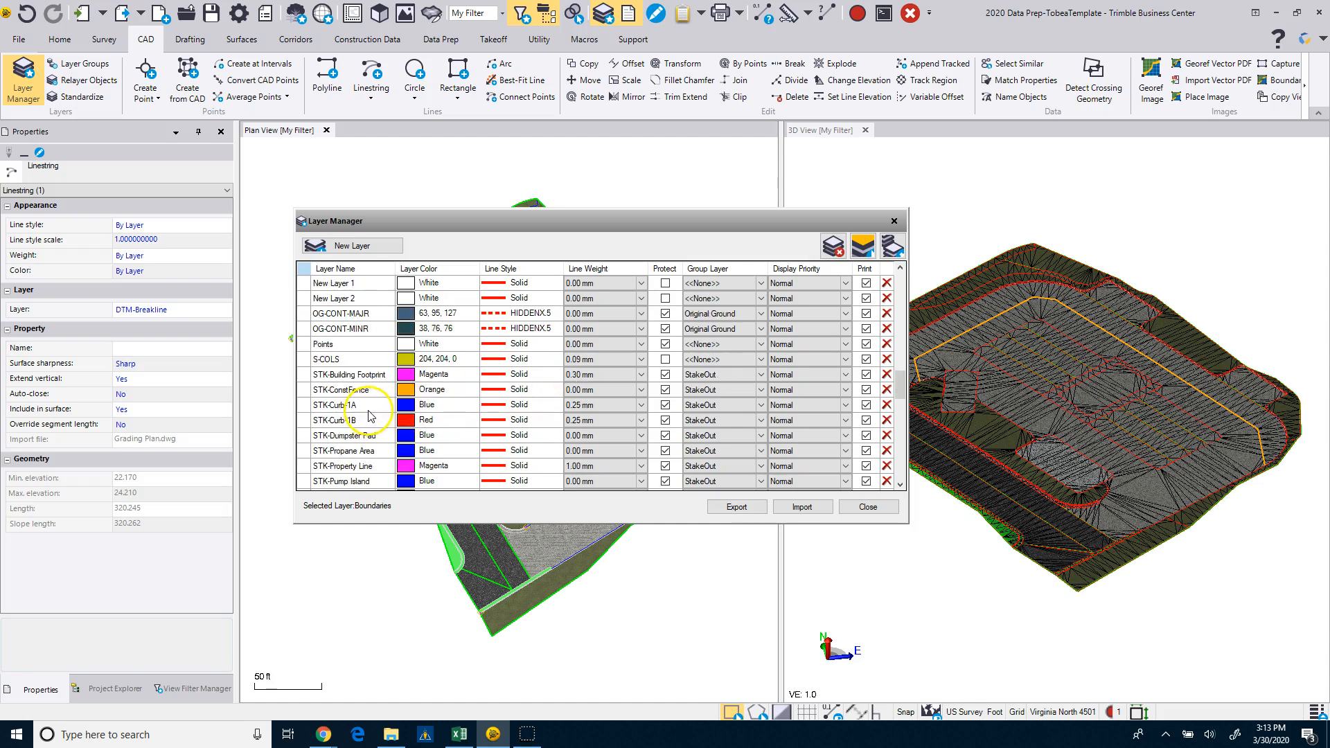
scroll(369, 415, down, 2)
scroll(369, 415, down, 3)
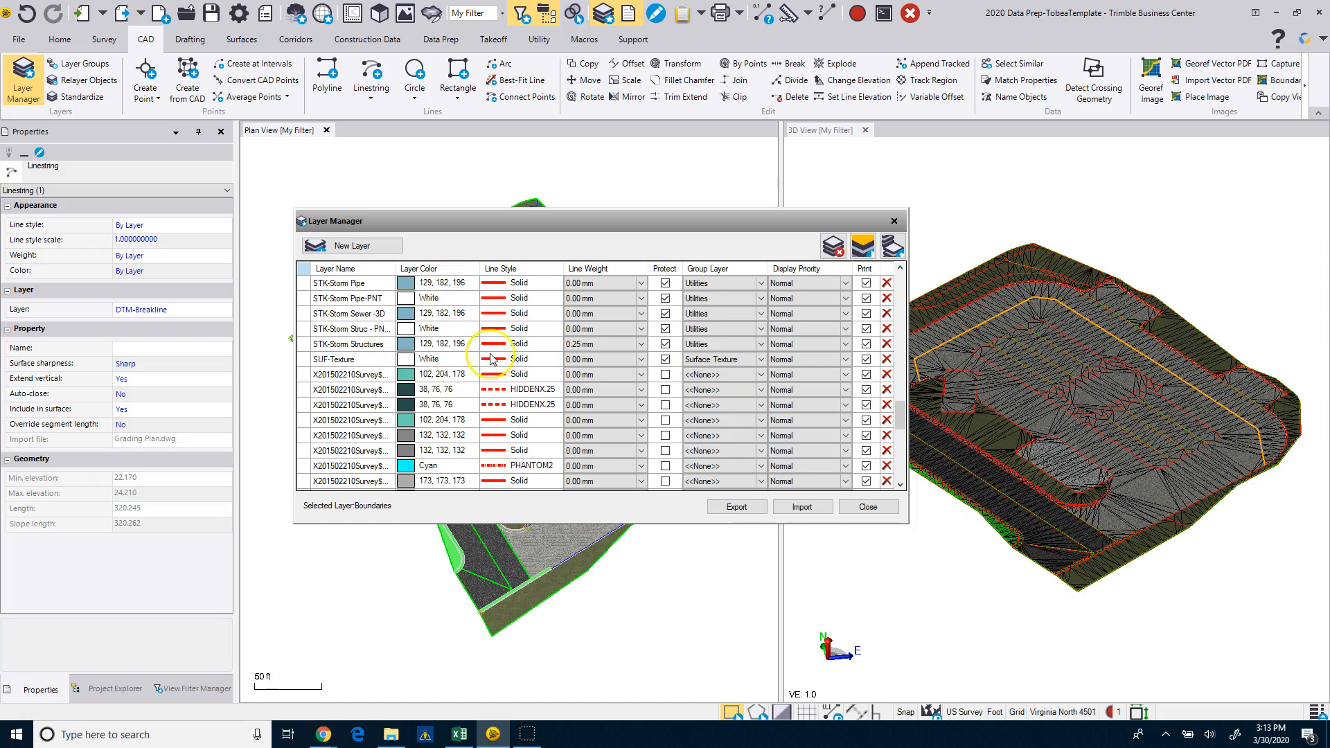
scroll(386, 416, down, 5)
scroll(386, 443, down, 2)
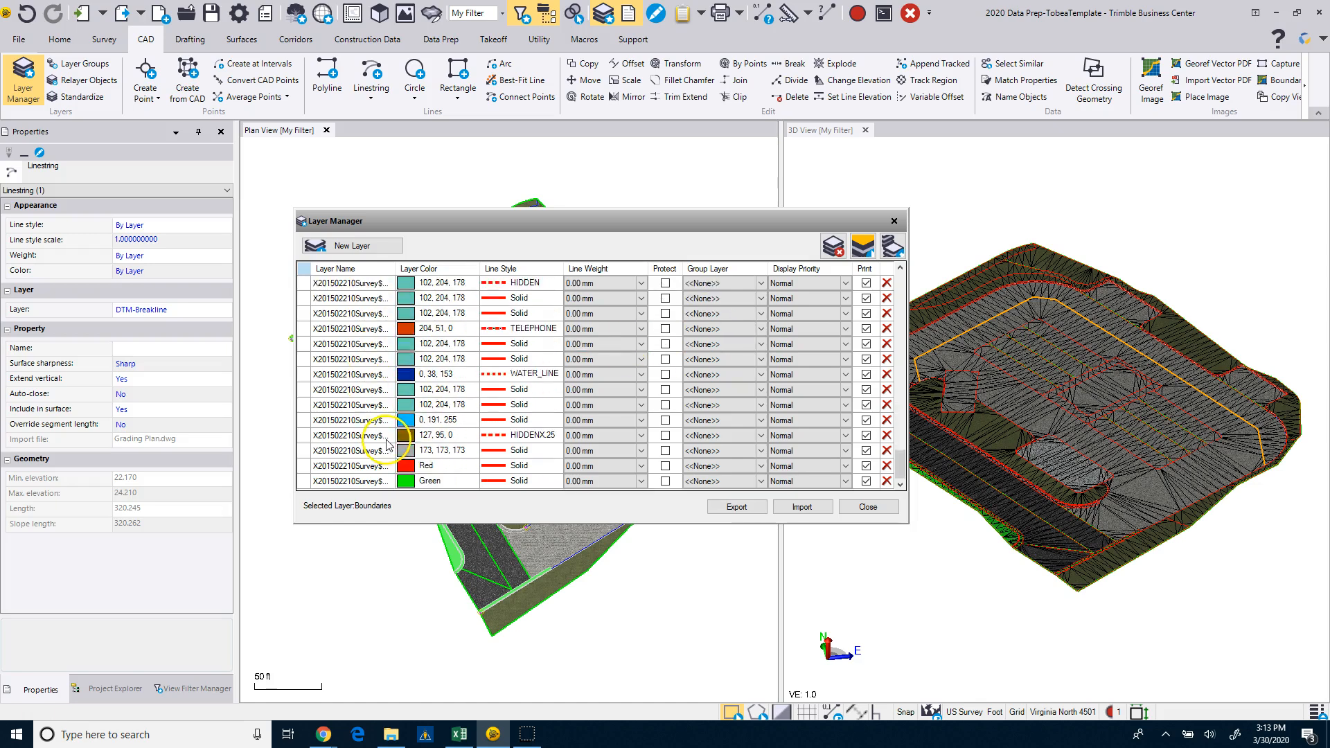
click(860, 511)
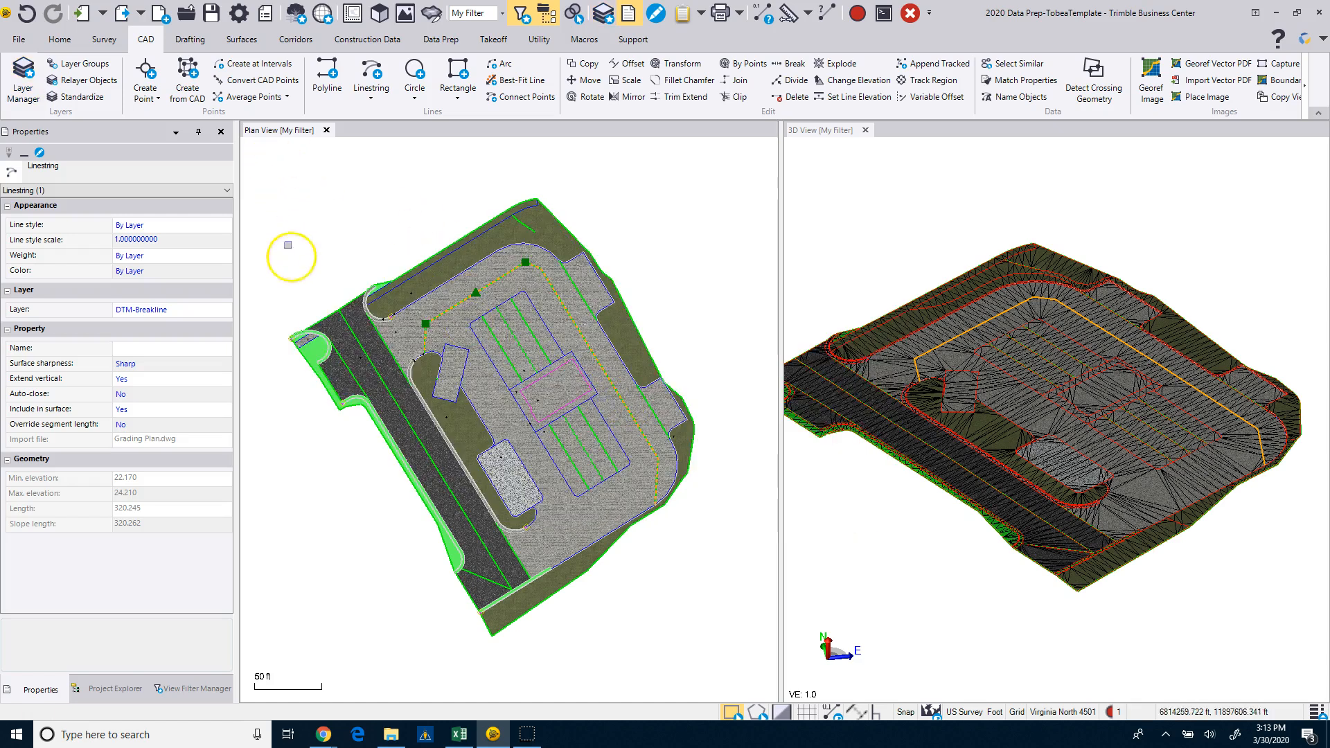
Show the Georeferenced Images, Layers, Contours, Original Ground and StakeOut categories in the My Filter view filter.
click(190, 689)
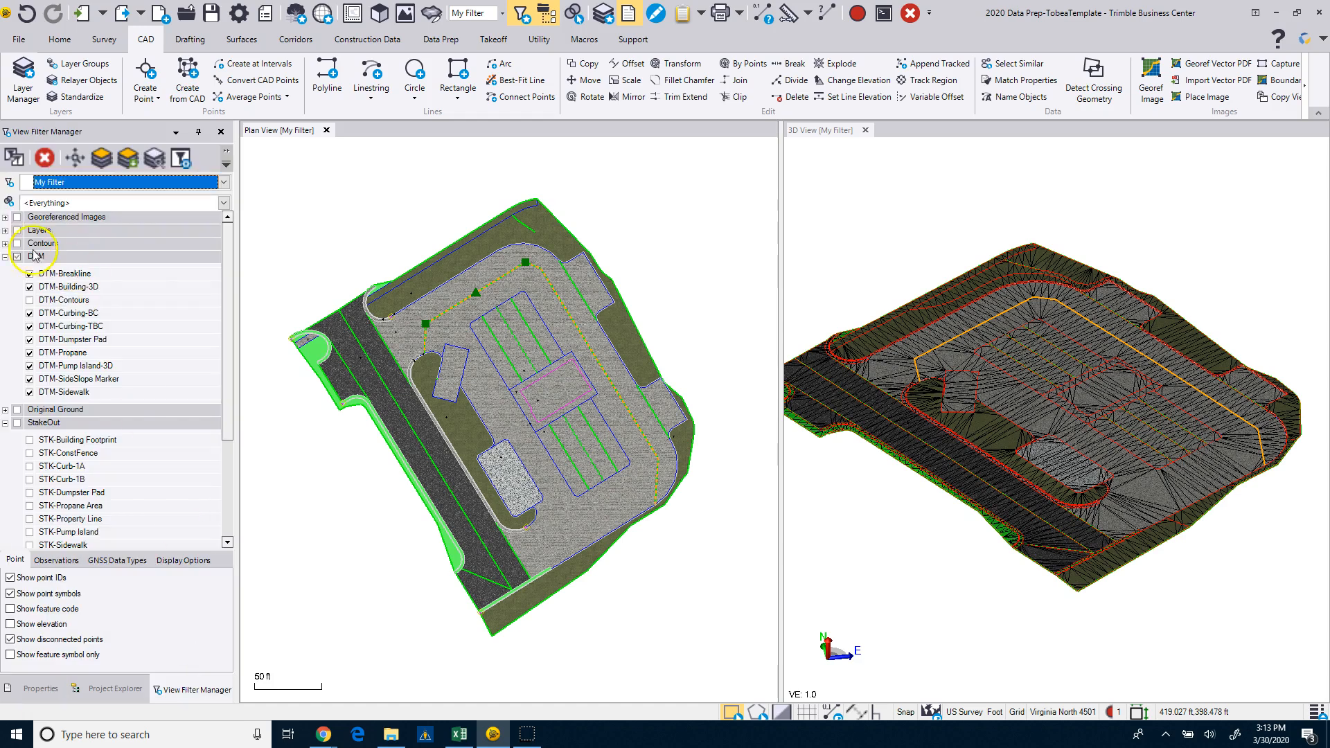
click(16, 217)
click(17, 230)
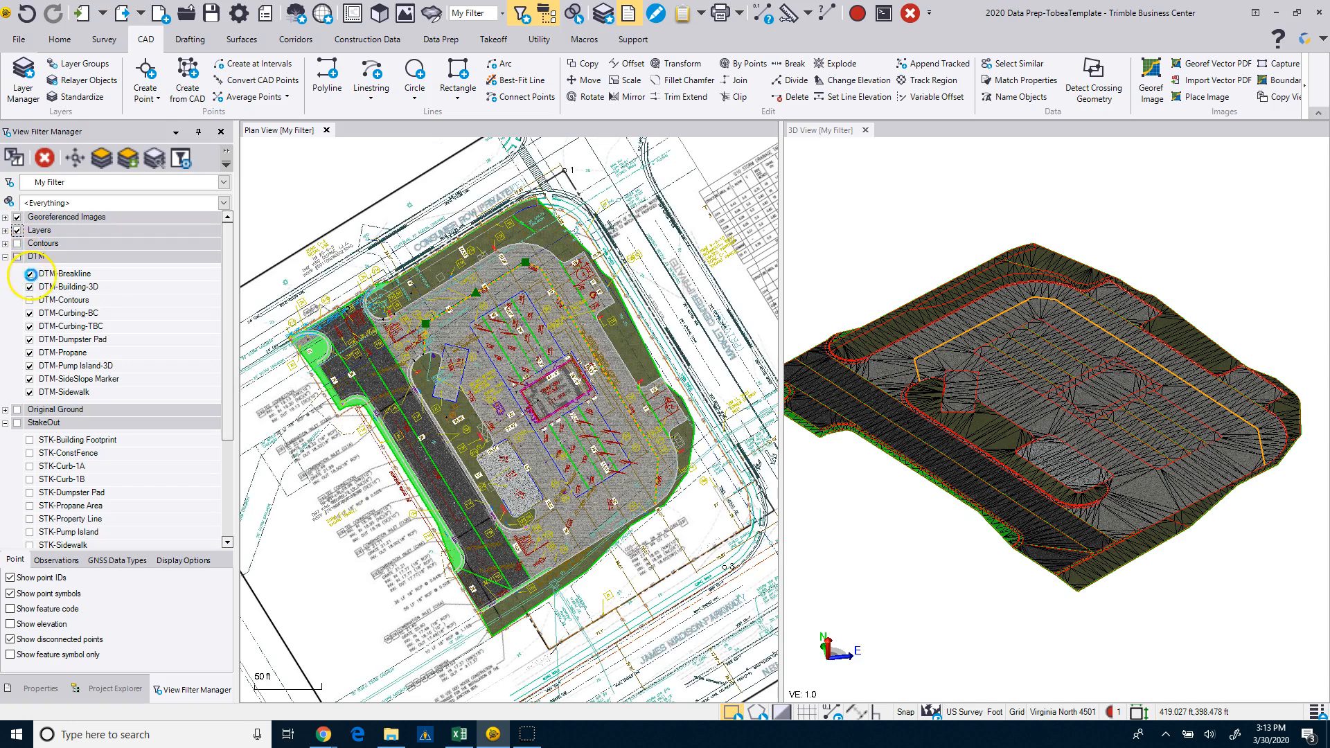
click(17, 243)
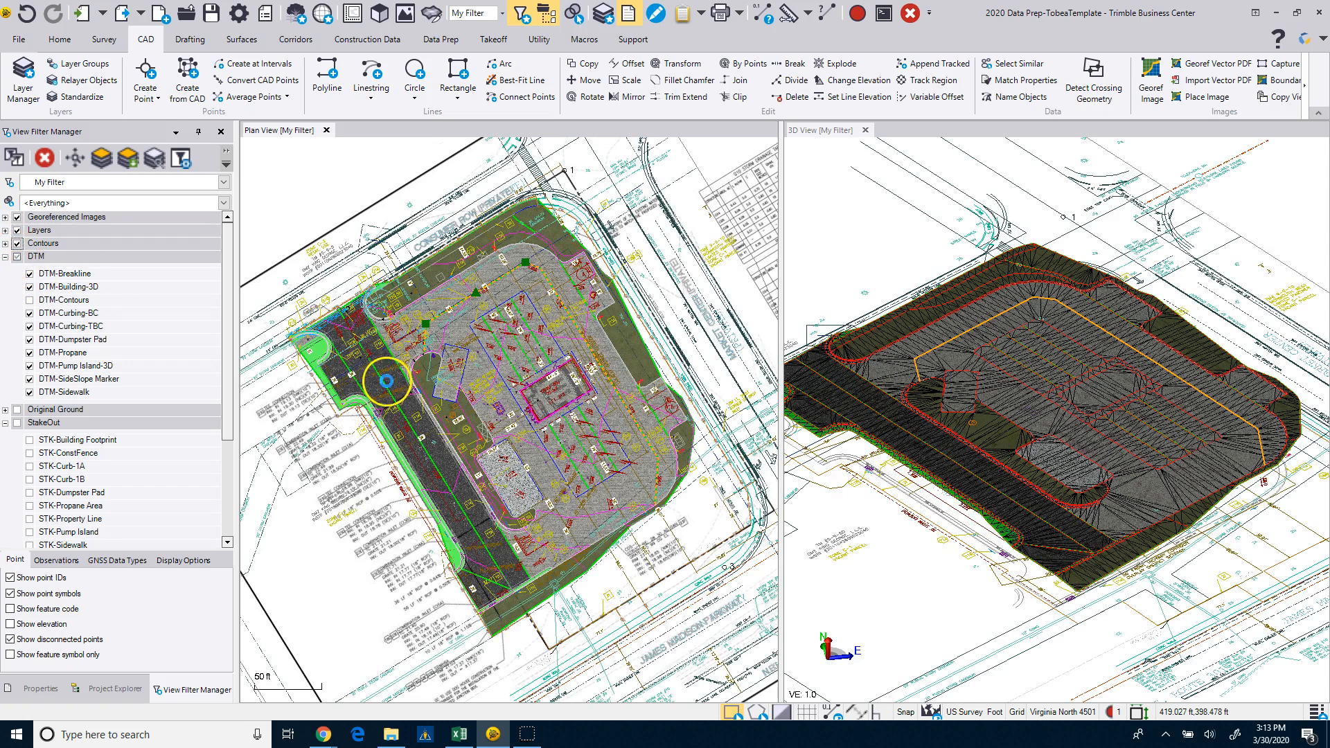
click(16, 409)
click(21, 423)
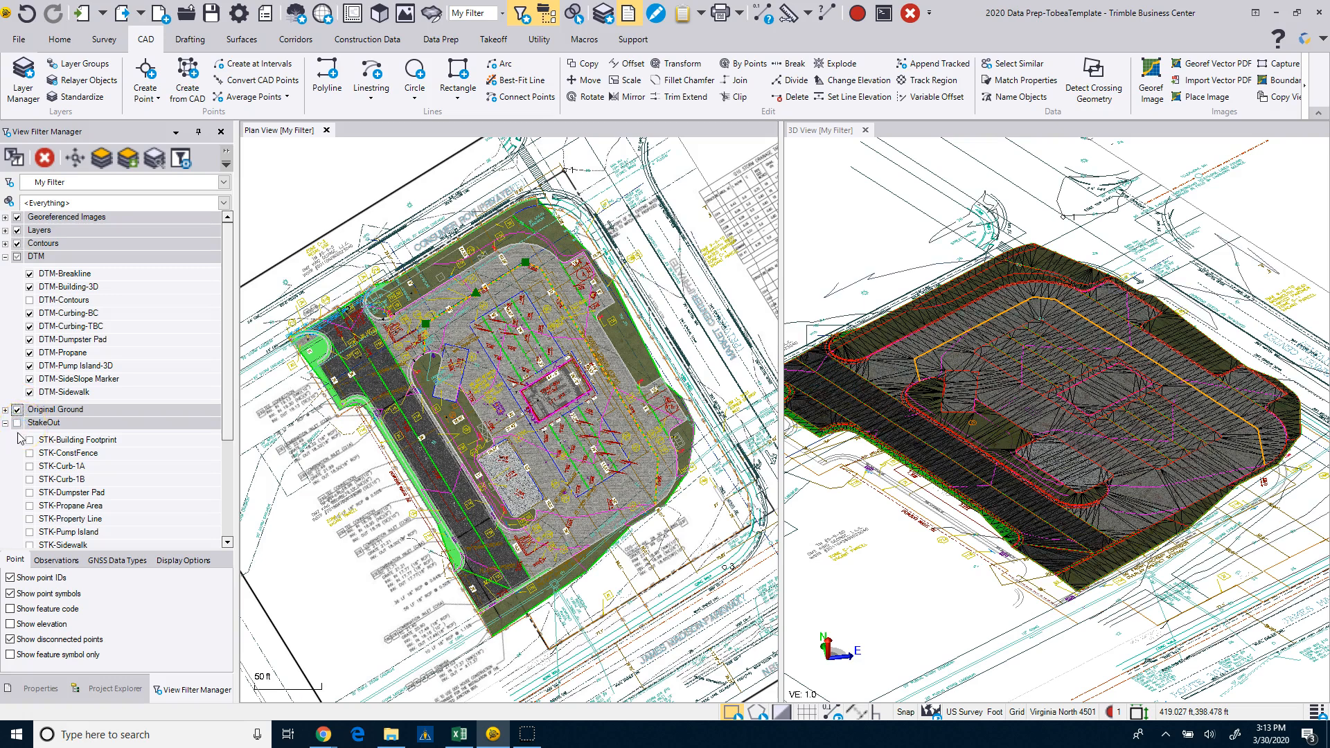
Delete the imported Grading Plan.dwg and Site Plan.dwg files from the project.
click(108, 689)
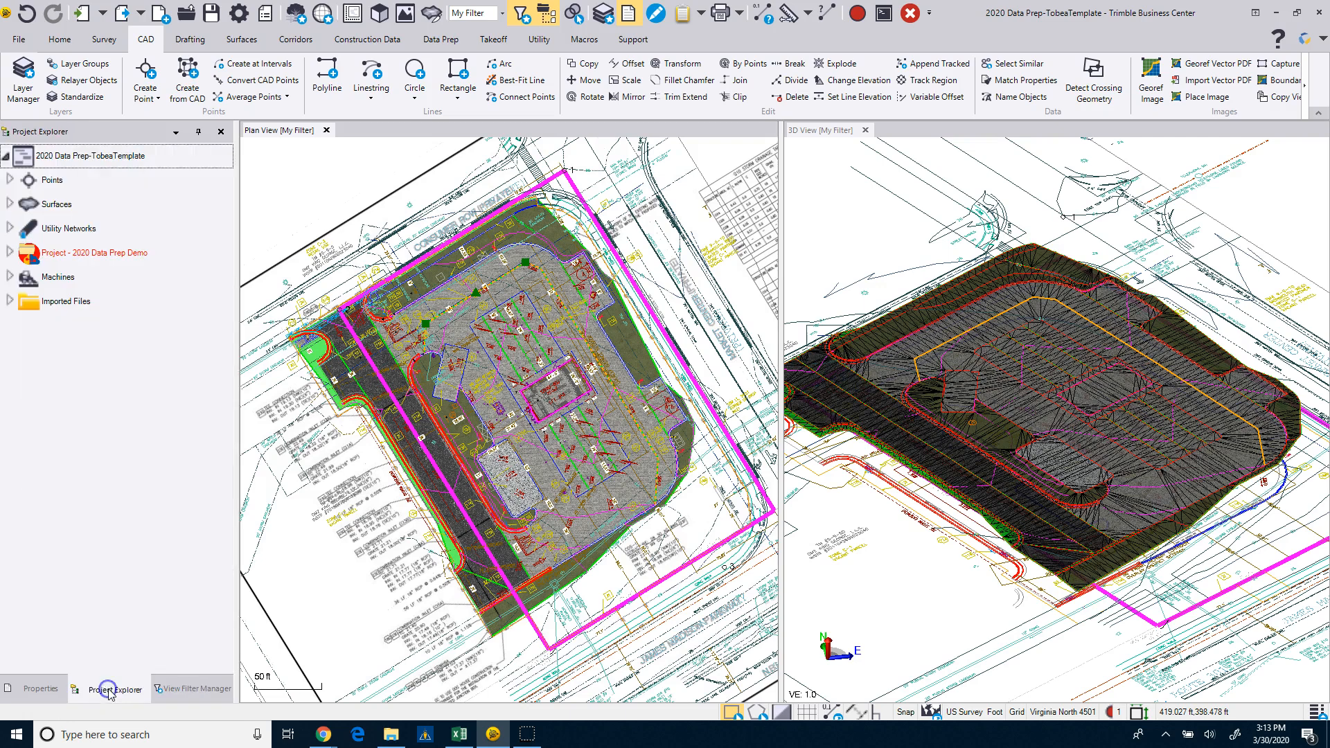
click(9, 302)
right_click(80, 326)
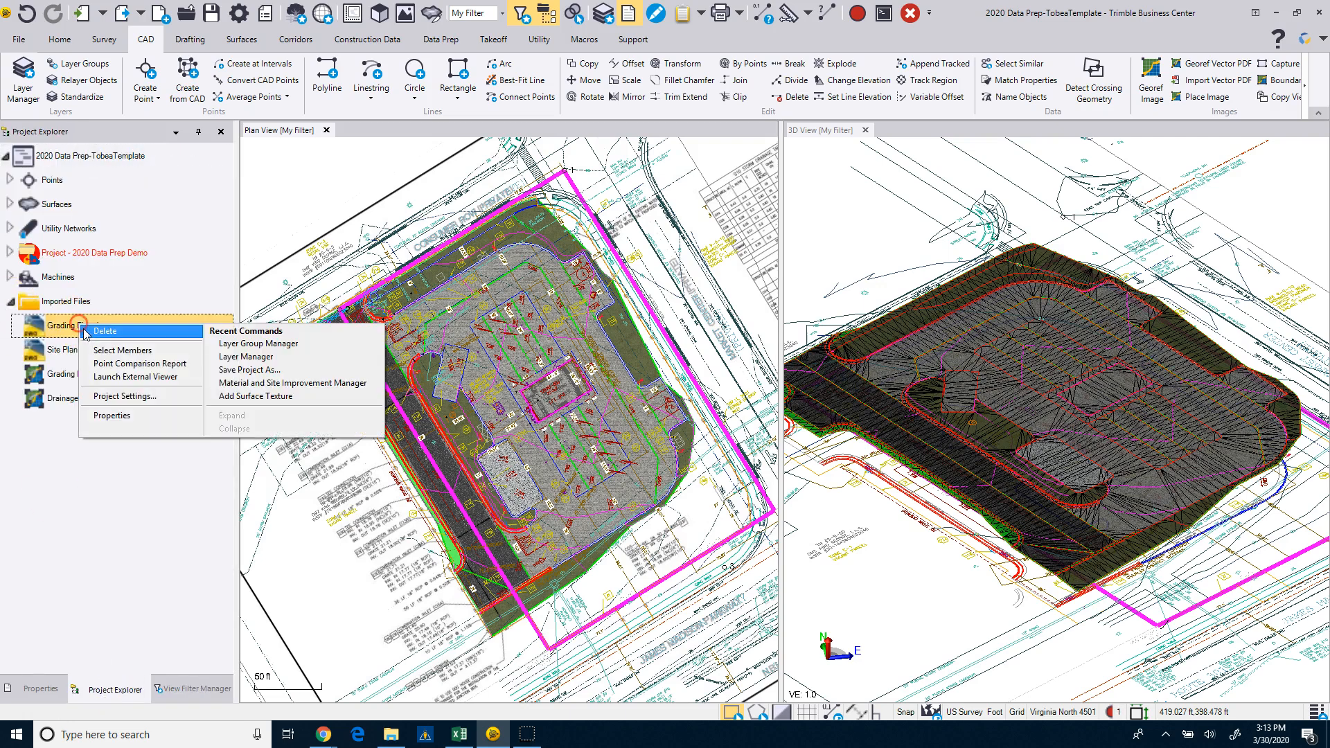
click(90, 331)
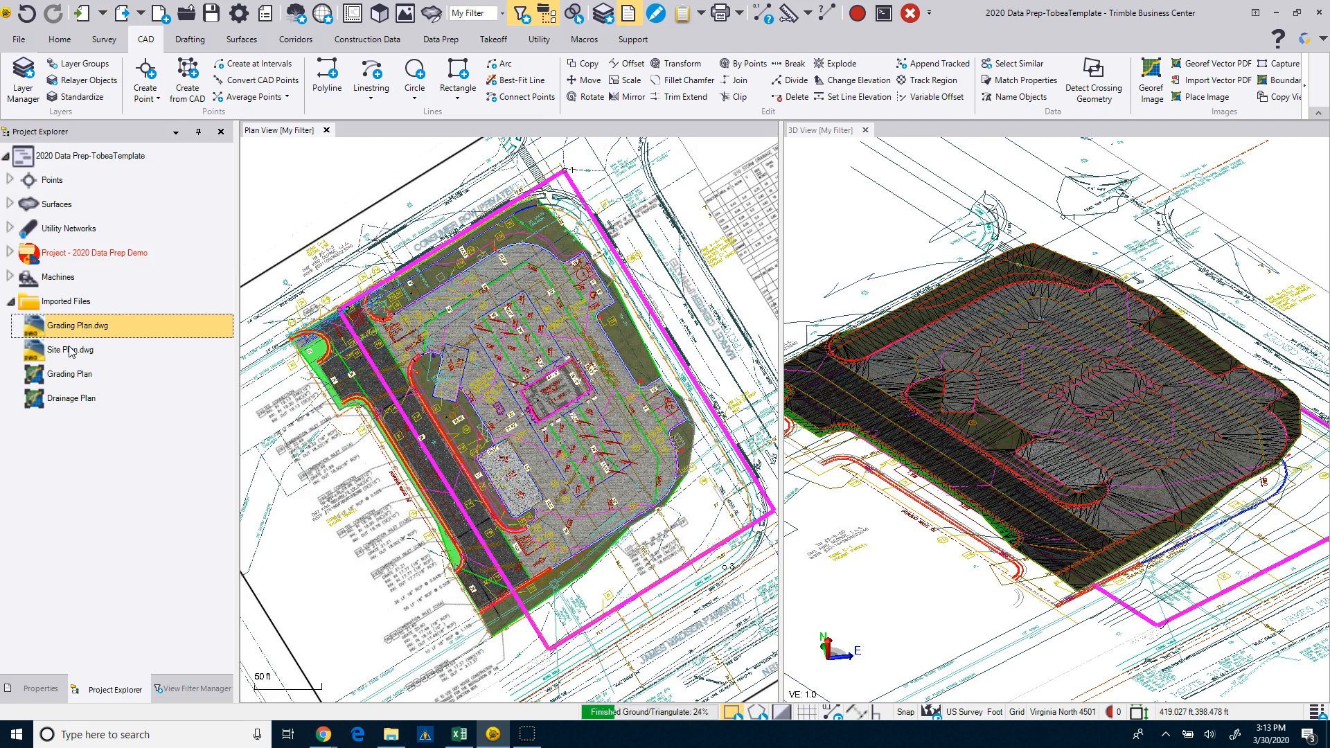
right_click(73, 330)
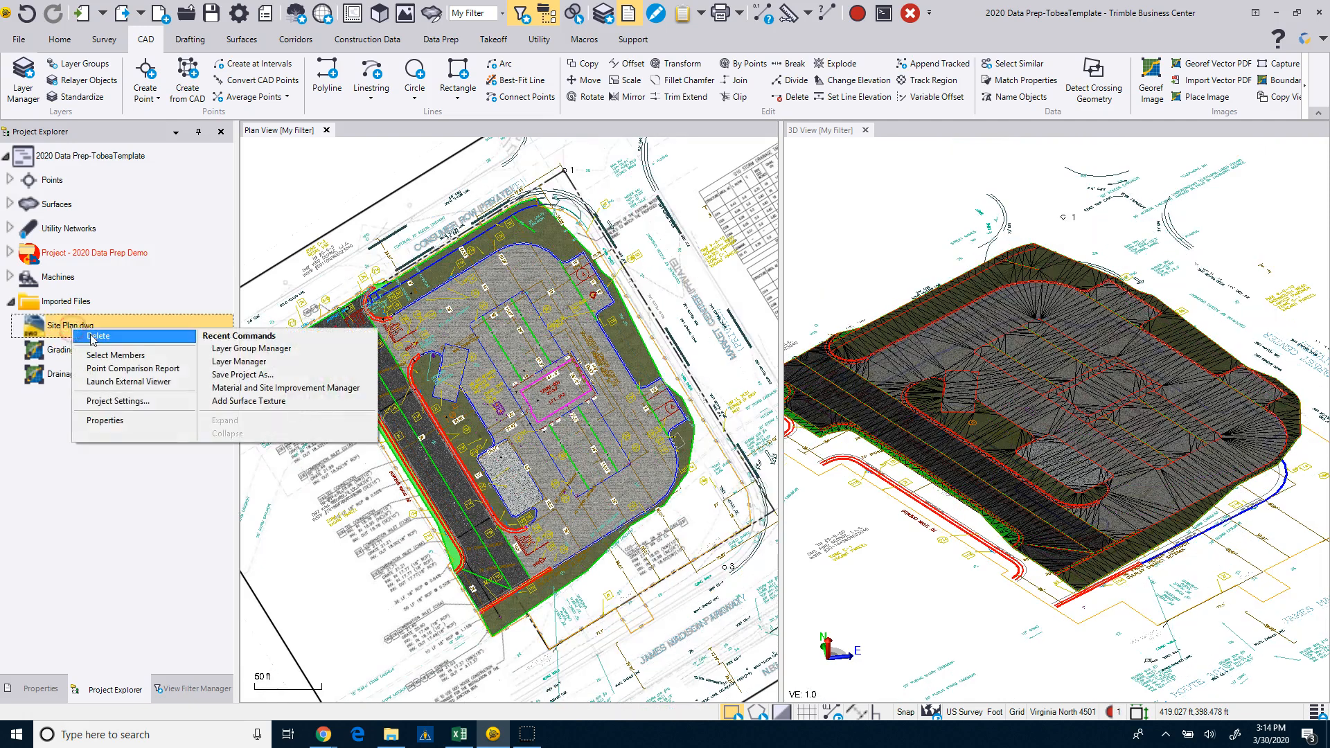
click(91, 336)
Delete the imported Grading Plan and Drainage Plan images from the project.
right_click(89, 338)
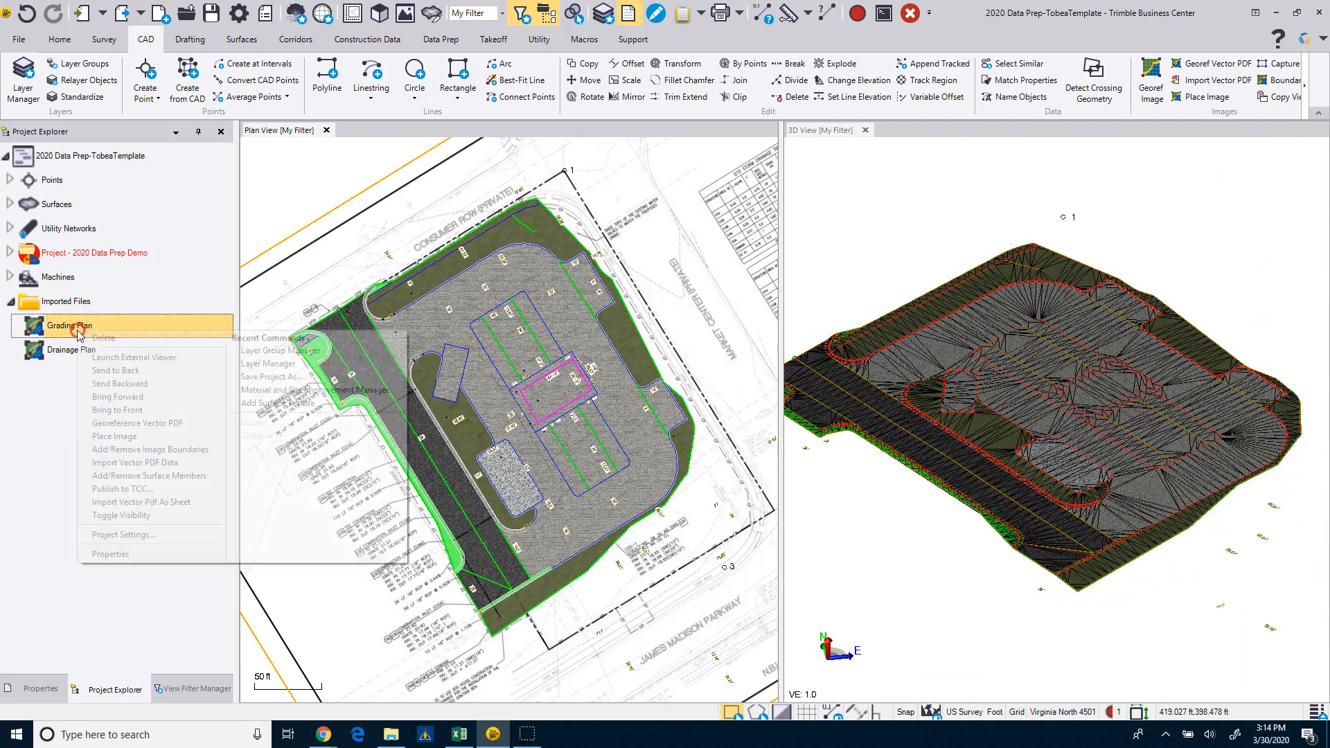
click(63, 340)
right_click(64, 339)
click(90, 350)
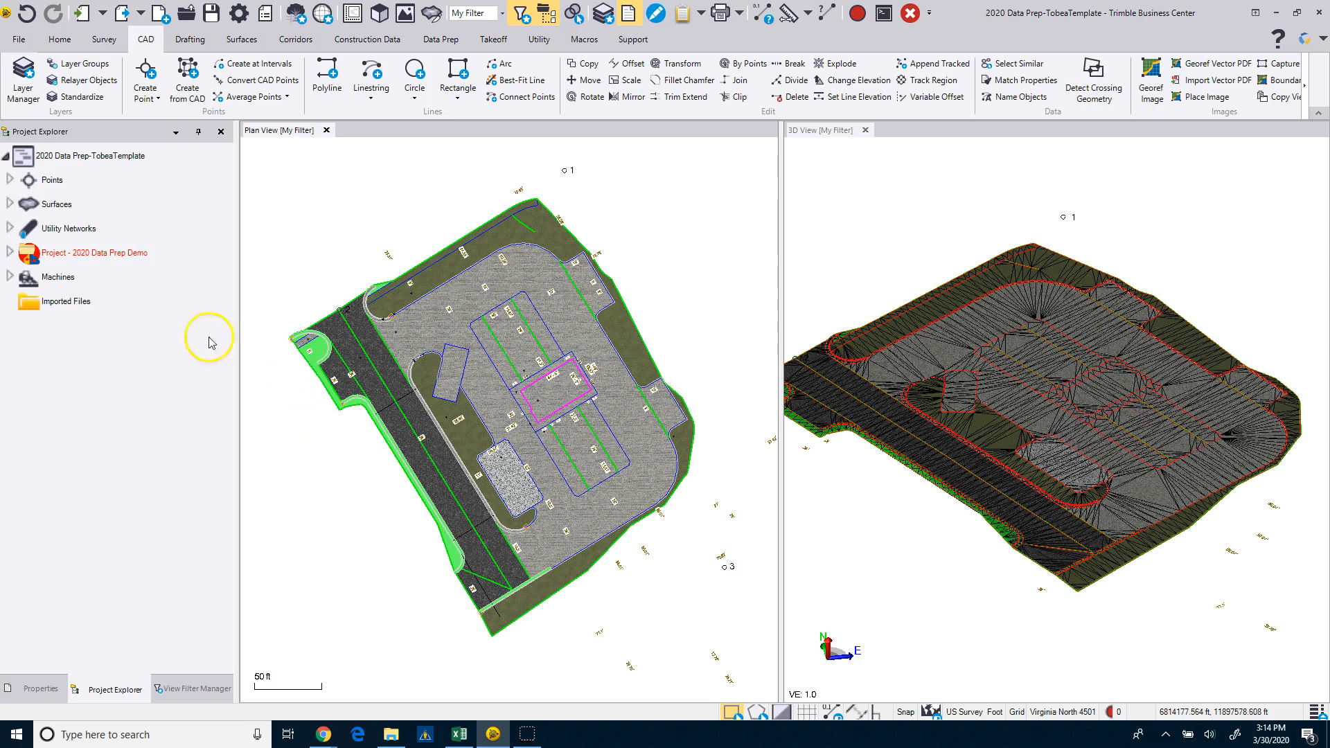
Delete the 2020 Data Prep Demo project entry and the Storm Sewer Main Run utility network from the project.
click(103, 258)
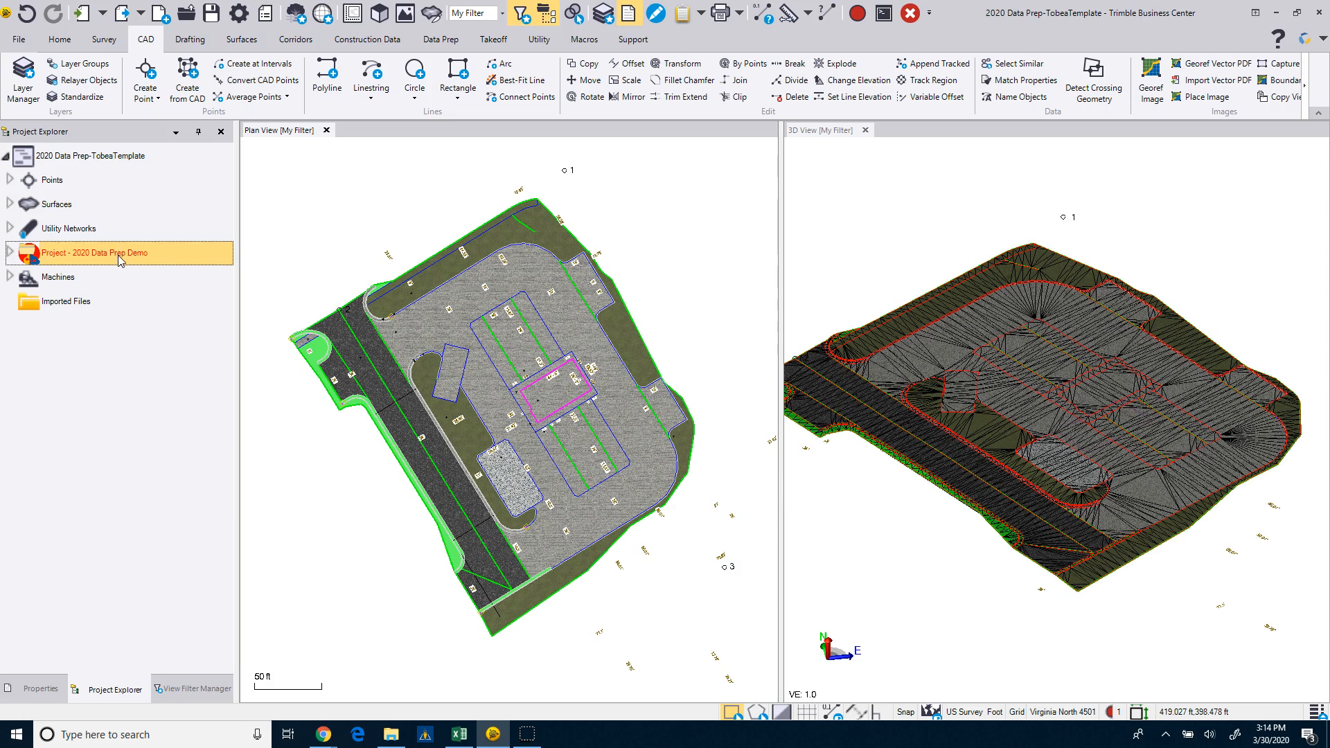
click(910, 14)
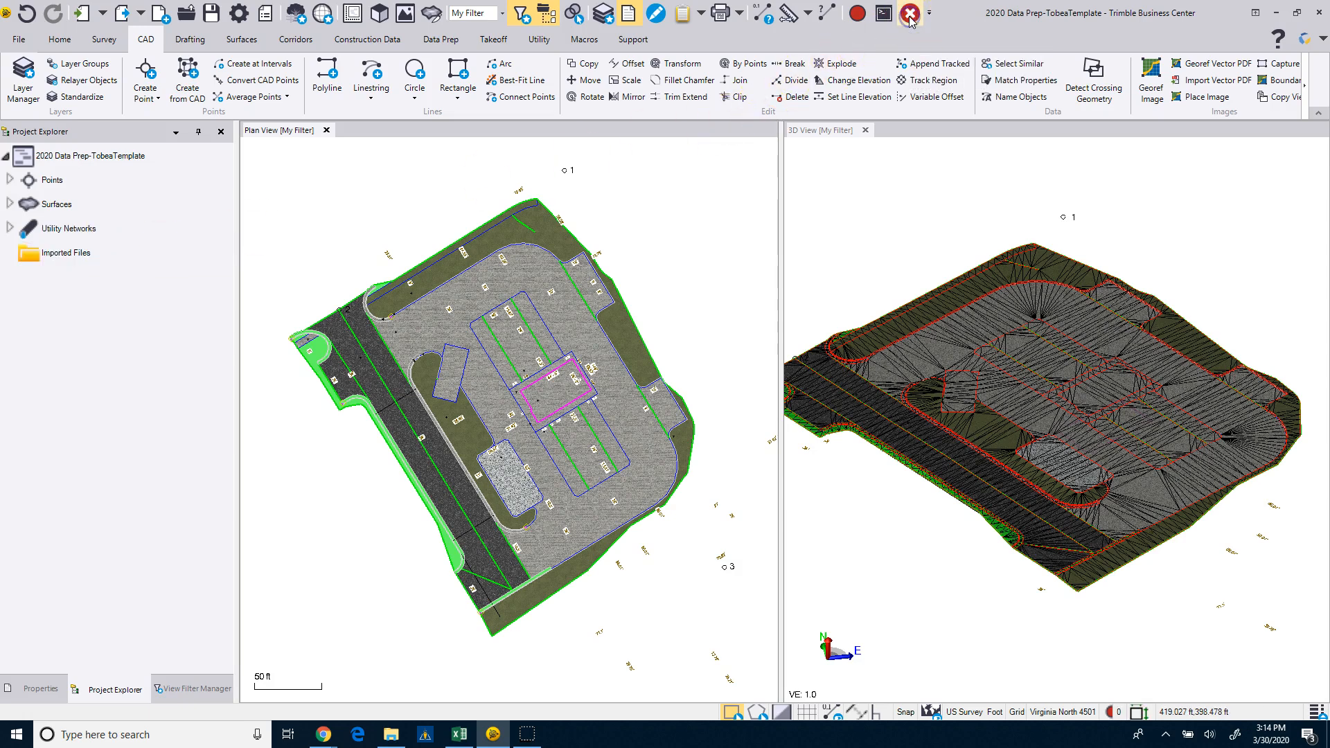
click(10, 227)
click(15, 252)
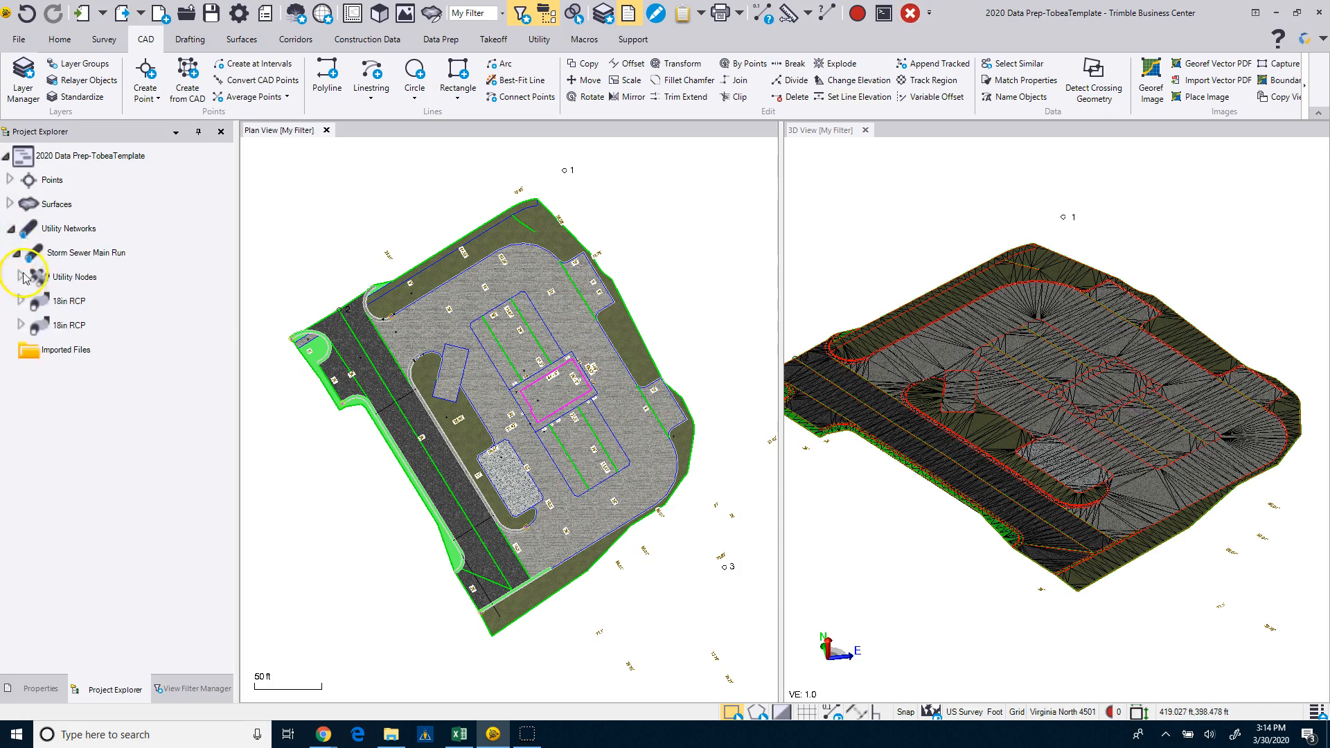
right_click(66, 261)
click(69, 266)
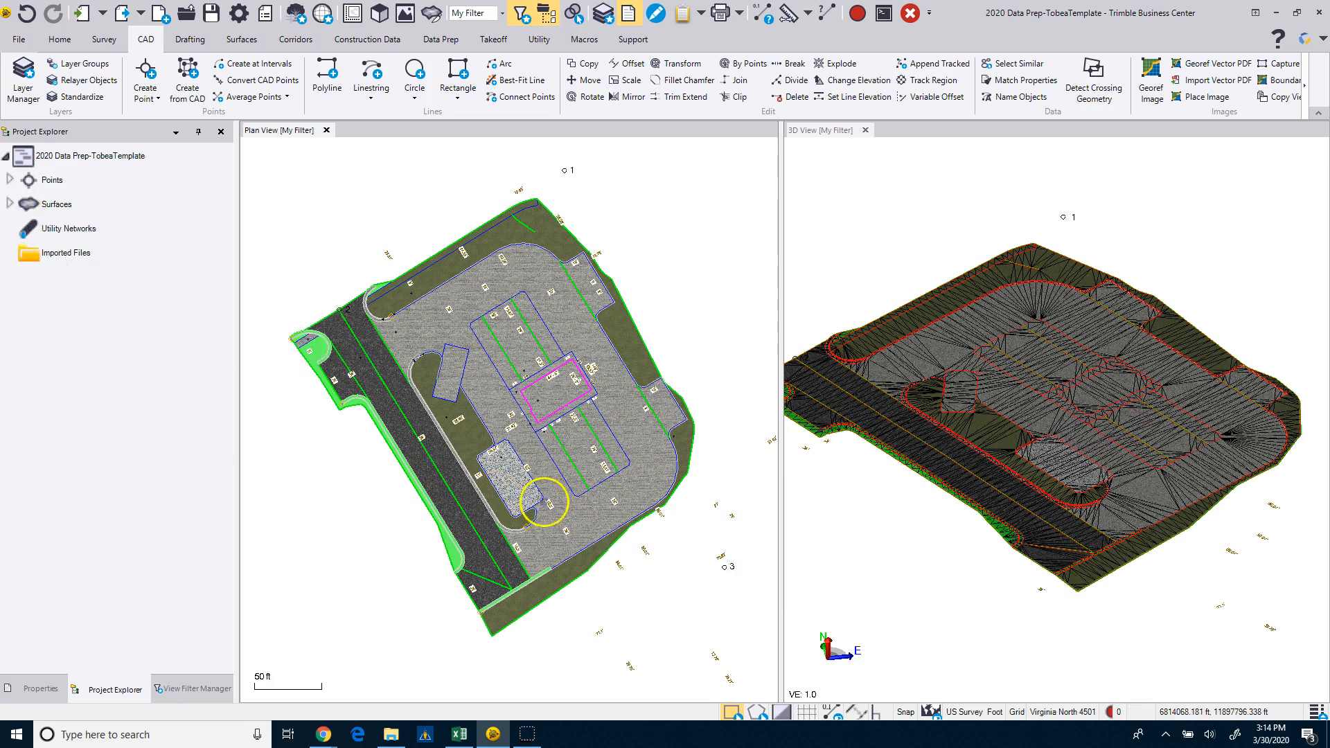
Delete the Finished Ground surface from the project.
click(10, 204)
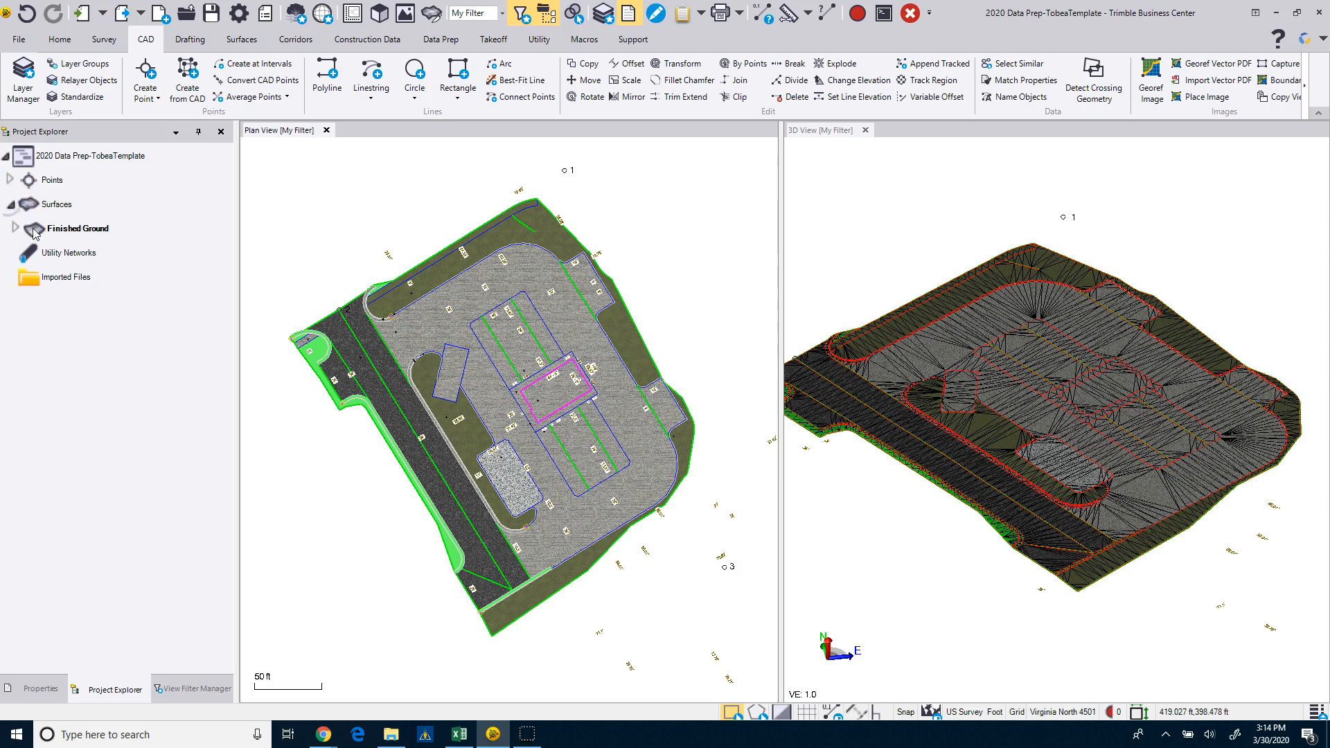
click(16, 228)
right_click(64, 229)
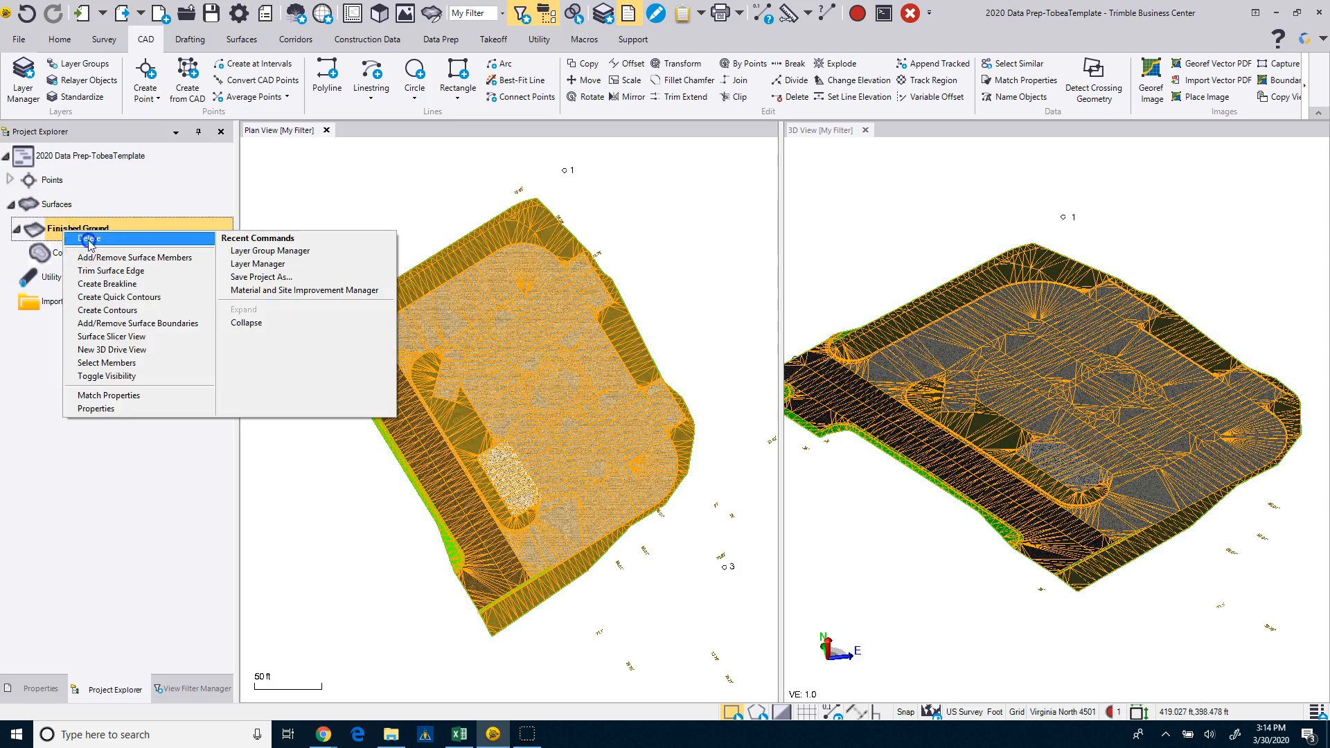
click(89, 239)
Delete all points from 1 through 1011 from the project.
click(10, 179)
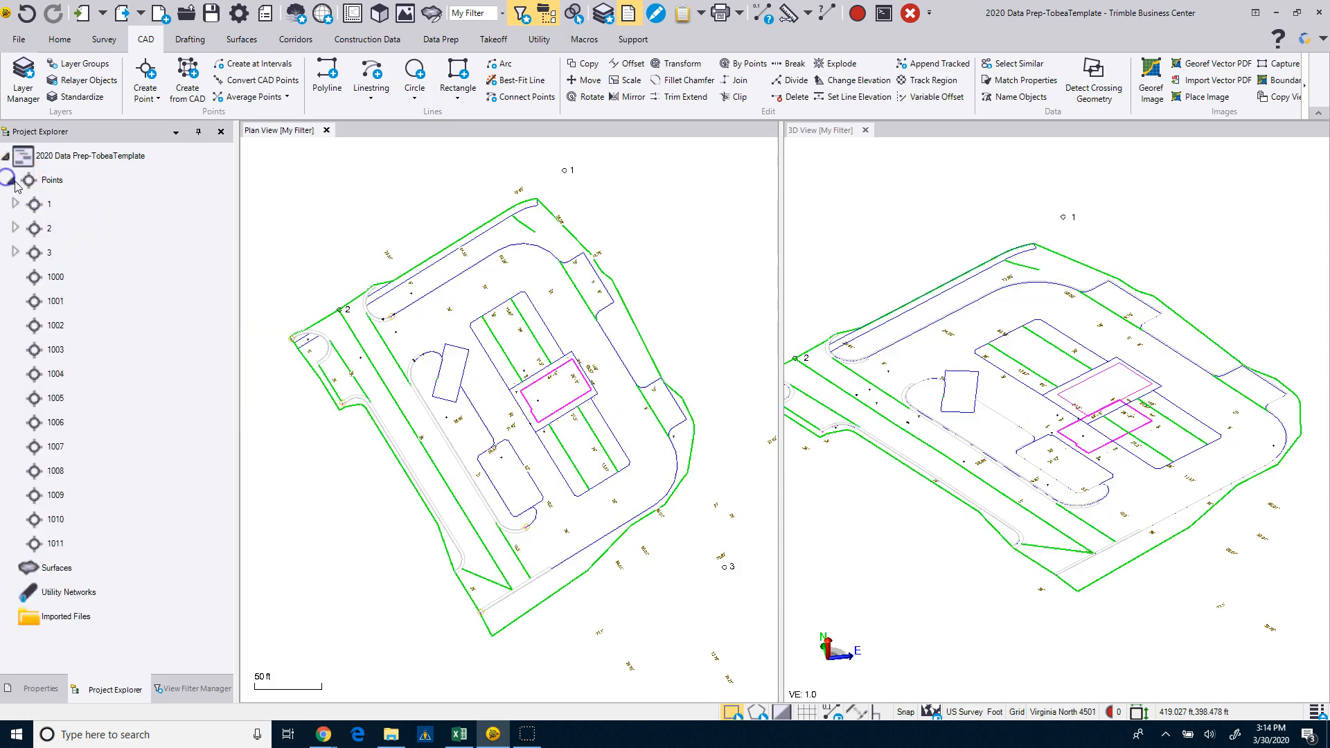
click(47, 203)
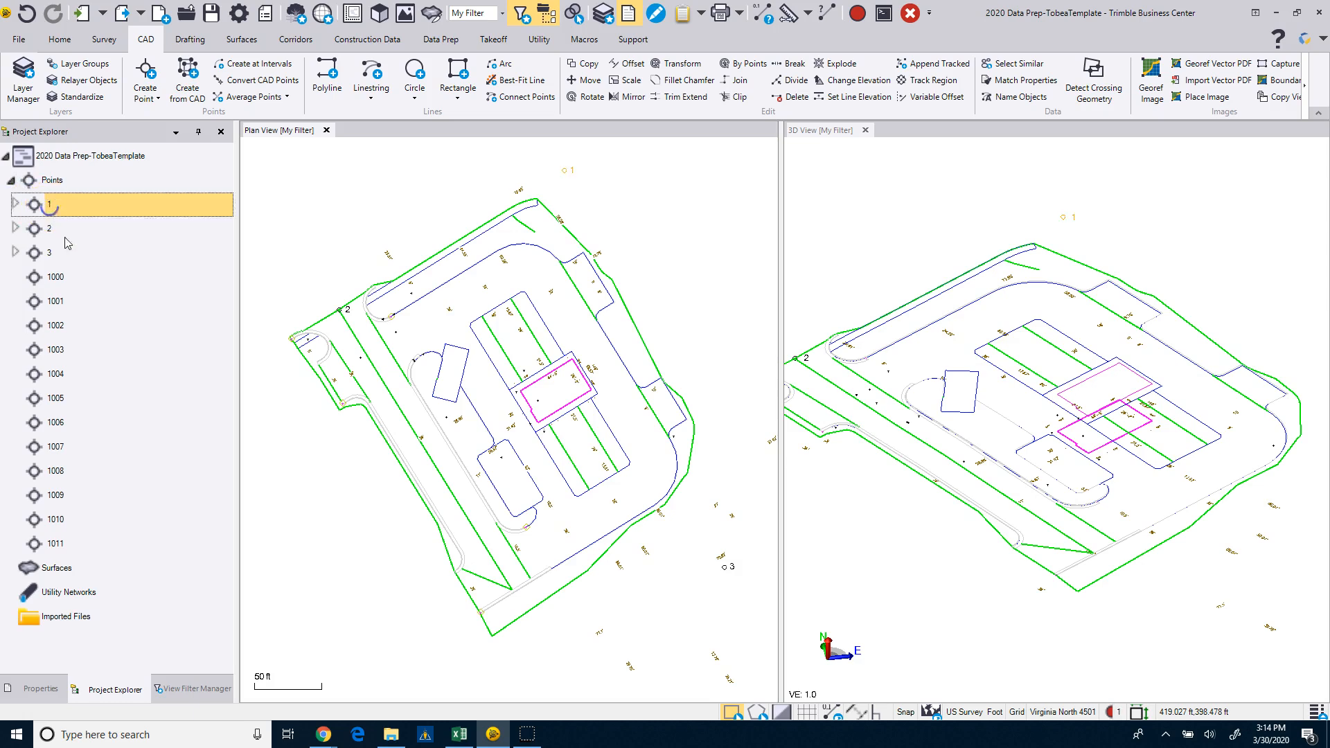
shift+click(56, 544)
right_click(62, 546)
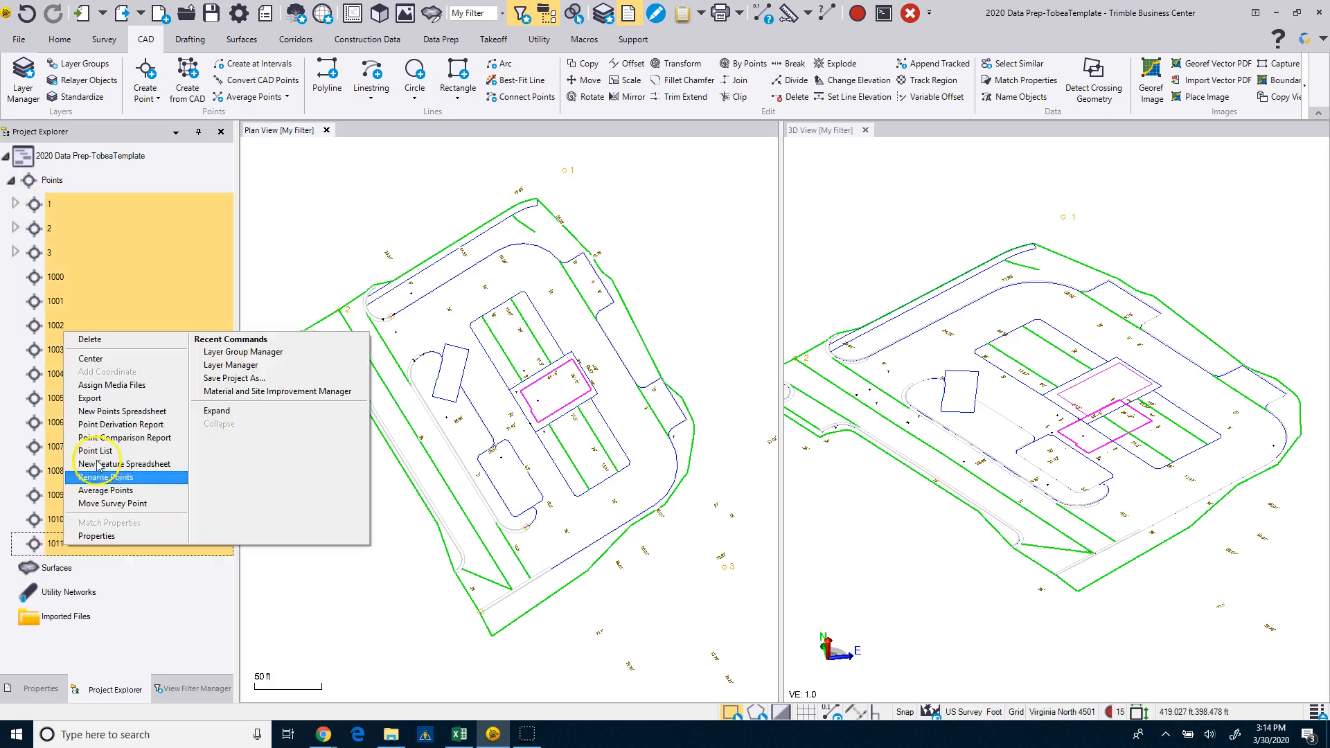
click(83, 344)
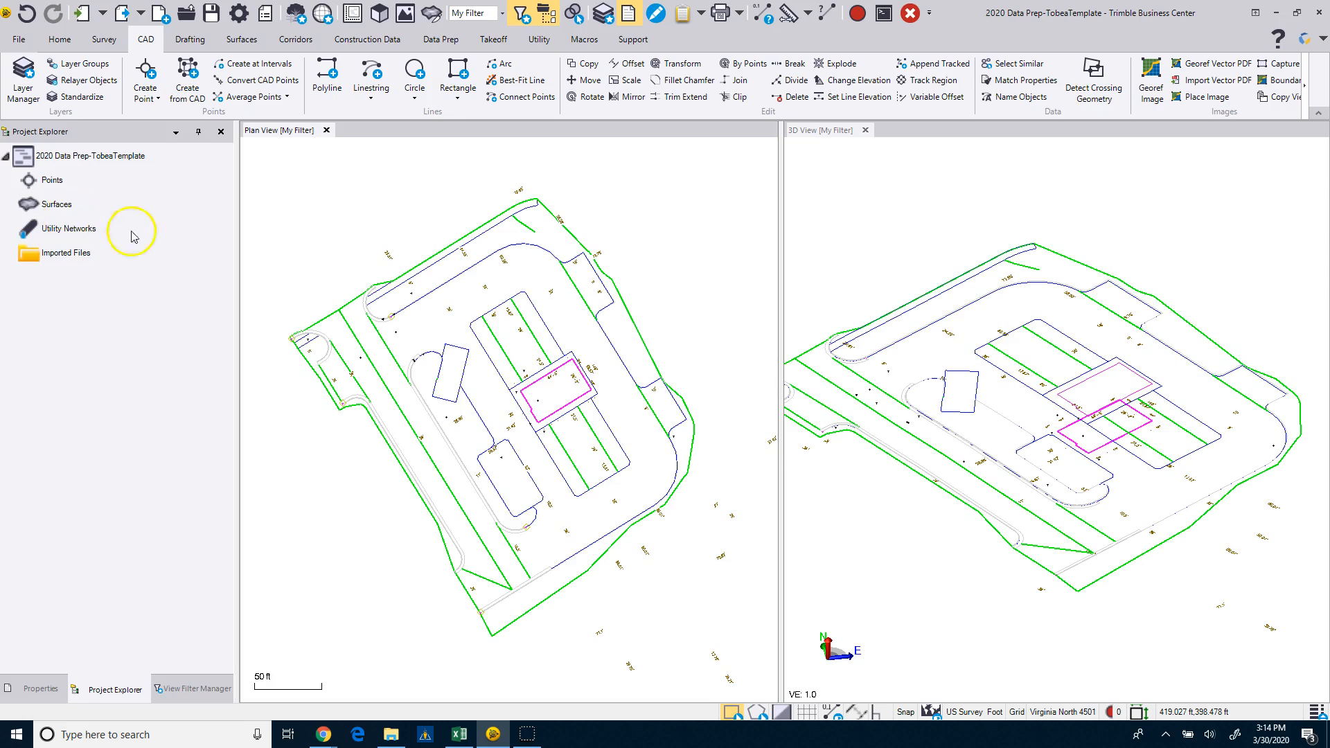
Show the Utilities, Working and WorksManager layer categories in the My Filter view filter.
scroll(367, 346, down, 2)
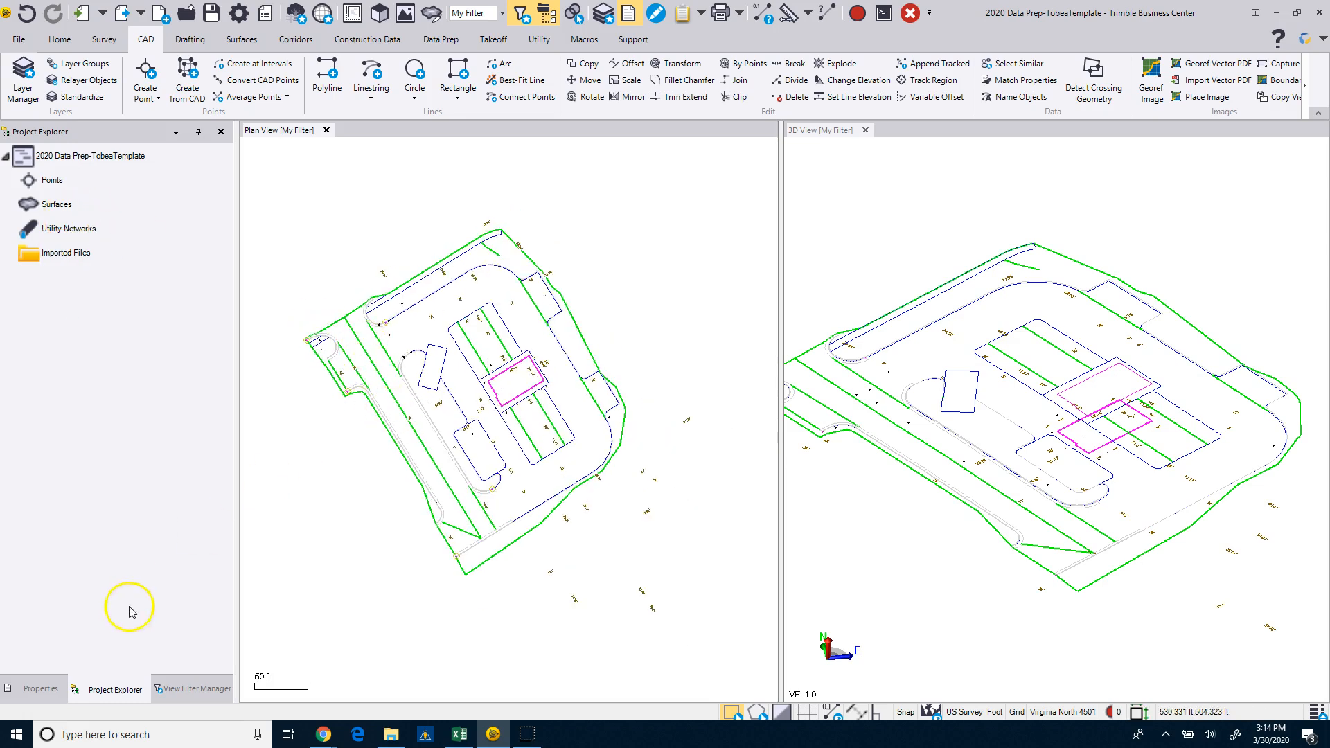
click(177, 688)
click(29, 286)
click(29, 287)
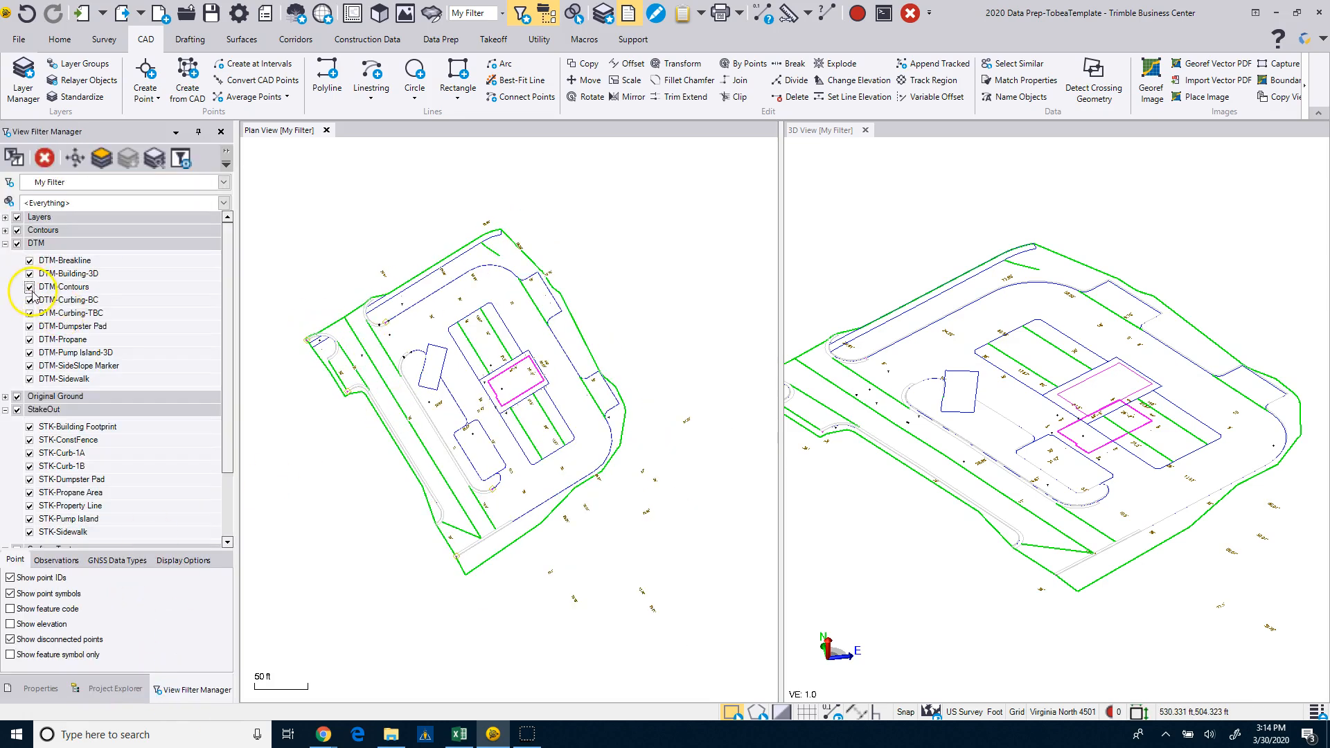
scroll(10, 291, down, 2)
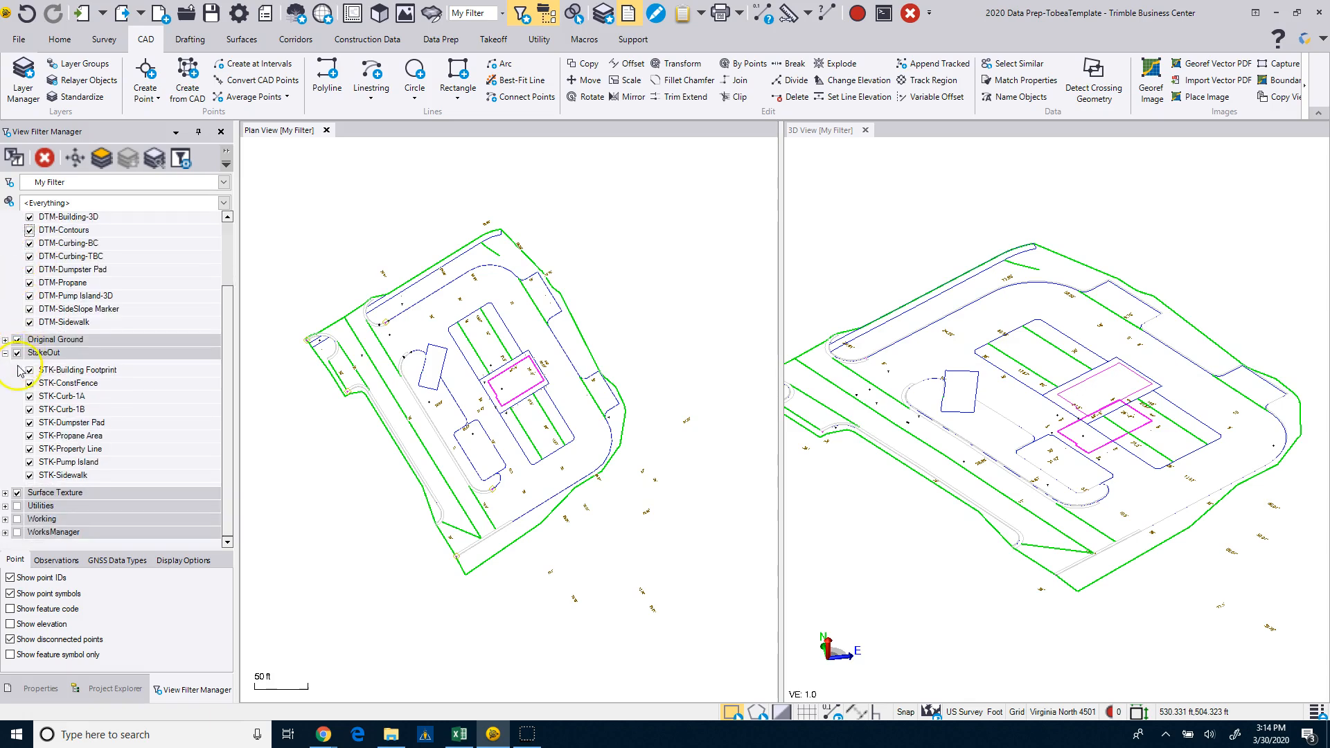
click(16, 507)
click(17, 519)
click(17, 532)
Select all the remaining objects in the plan view and delete them from the project.
scroll(387, 399, down, 2)
scroll(387, 399, down, 2)
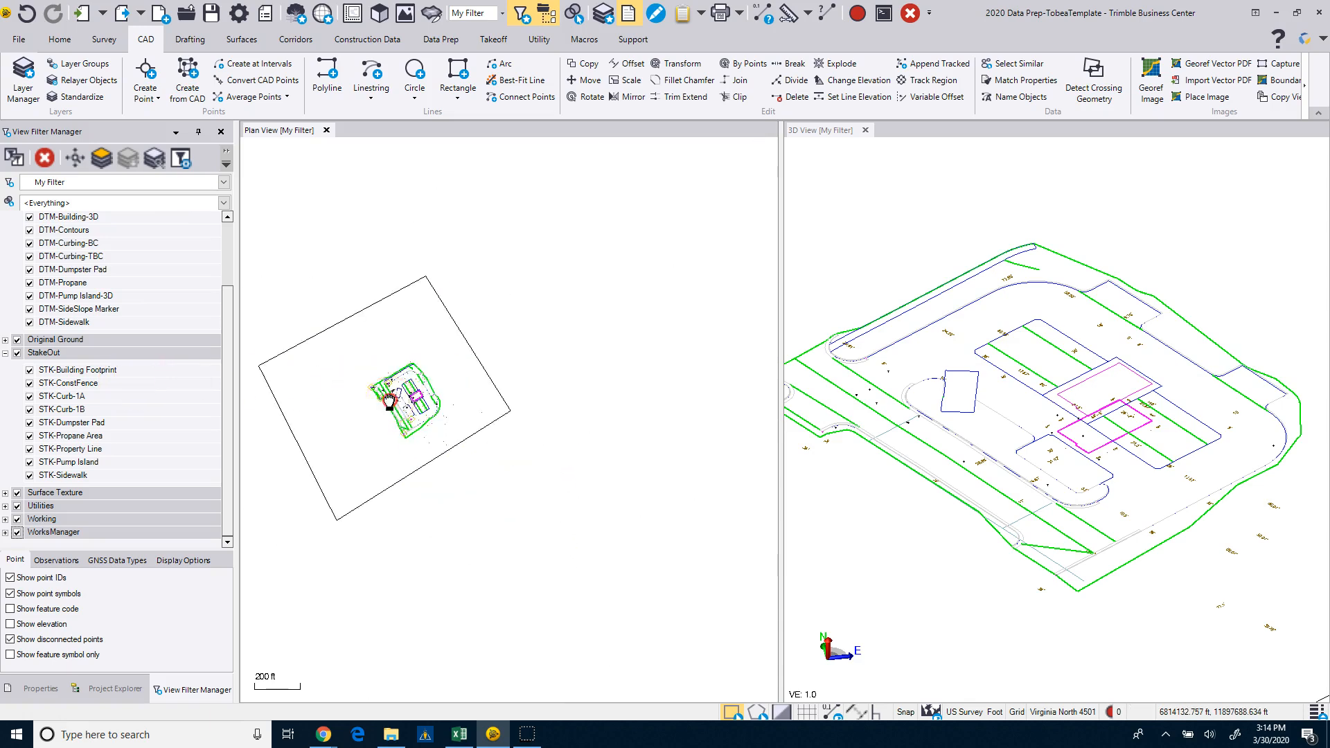
key(ctrl+a)
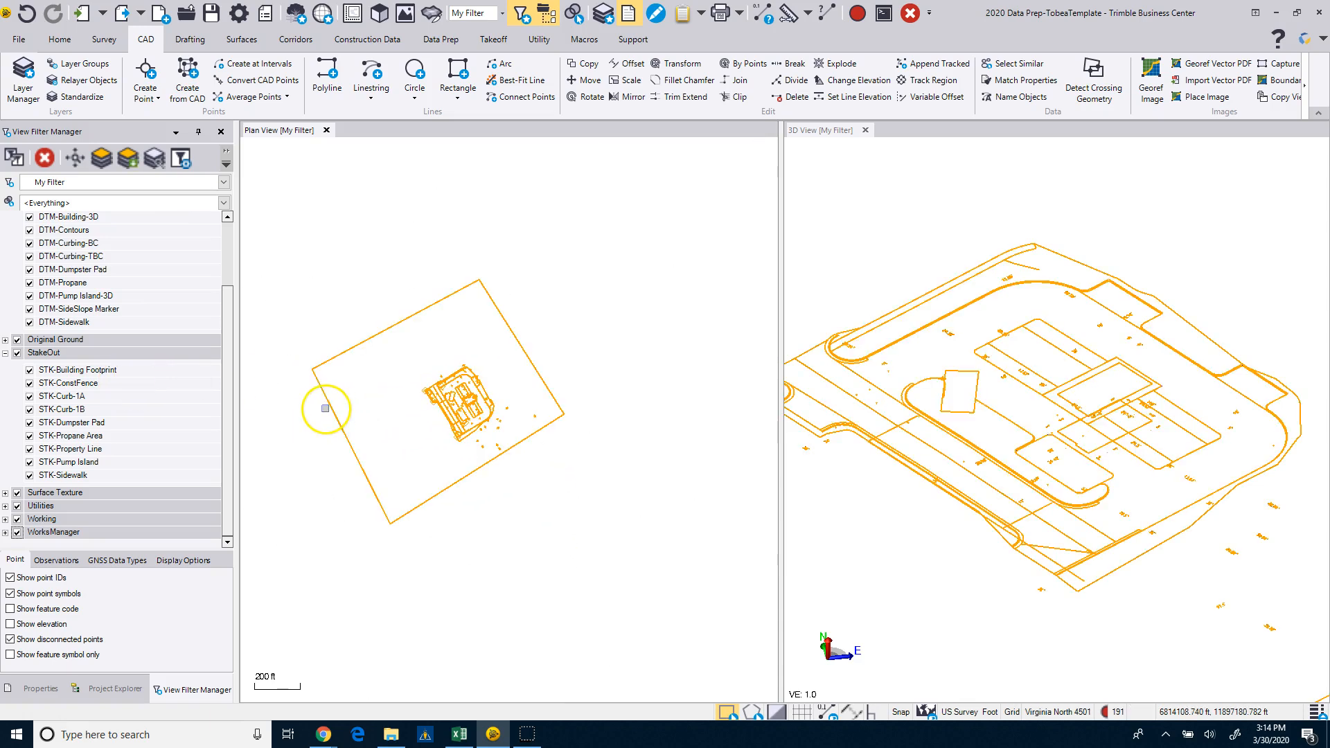
click(911, 15)
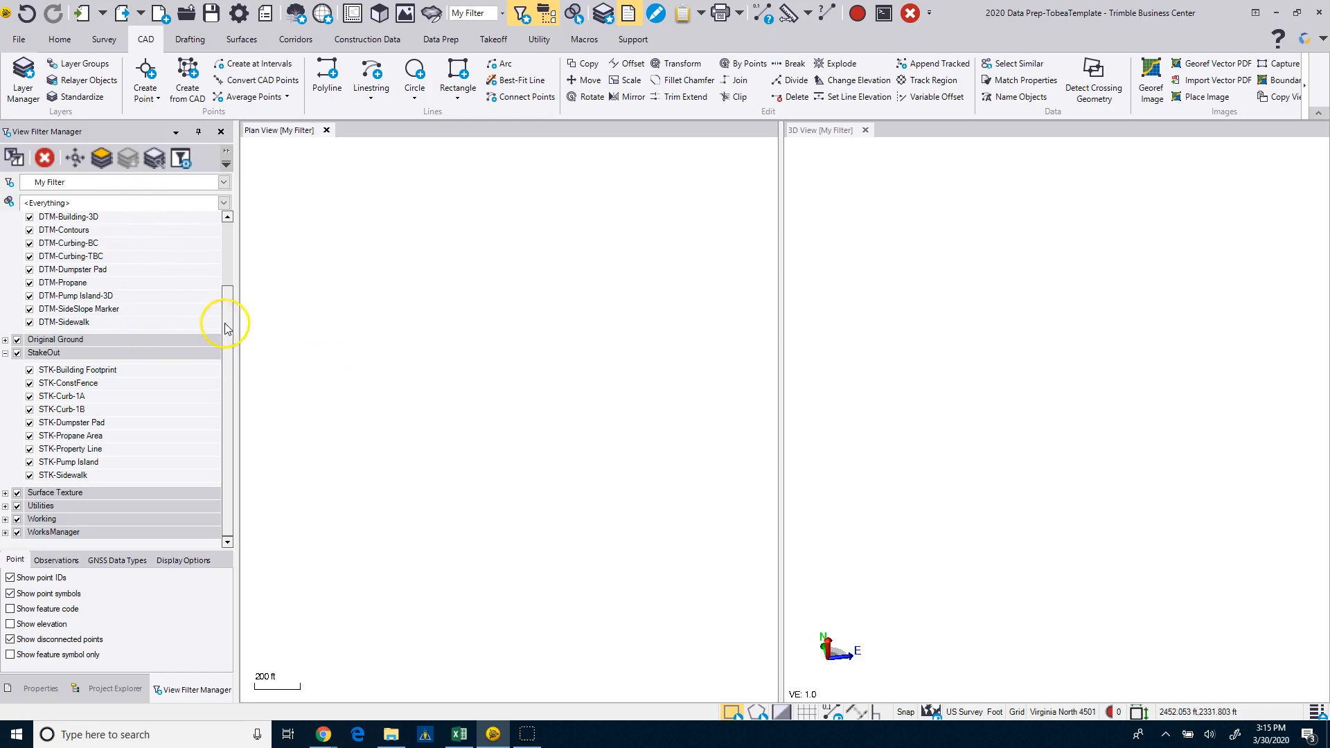
Run Project Cleanup on the entire project with overlapping line loops also removed, then check the layers kept under DTM.
drag(227, 311, 231, 189)
click(6, 244)
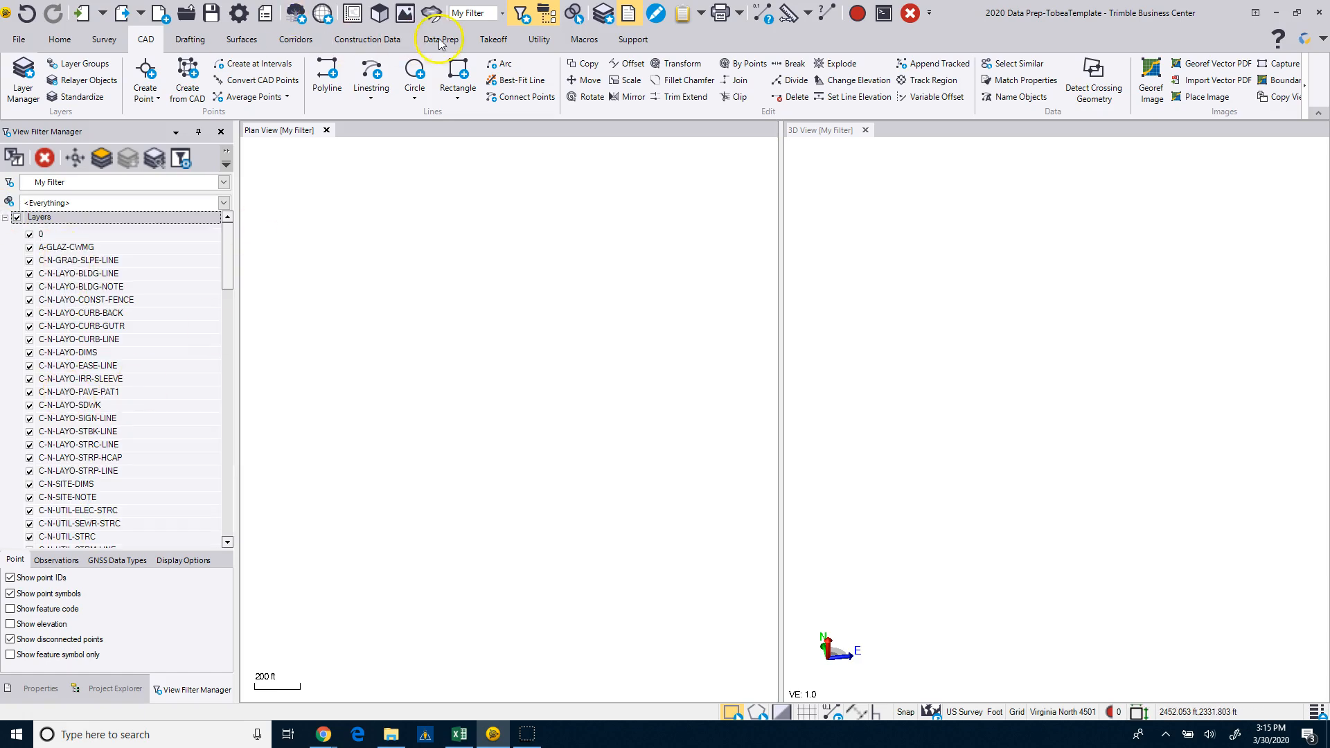
click(440, 40)
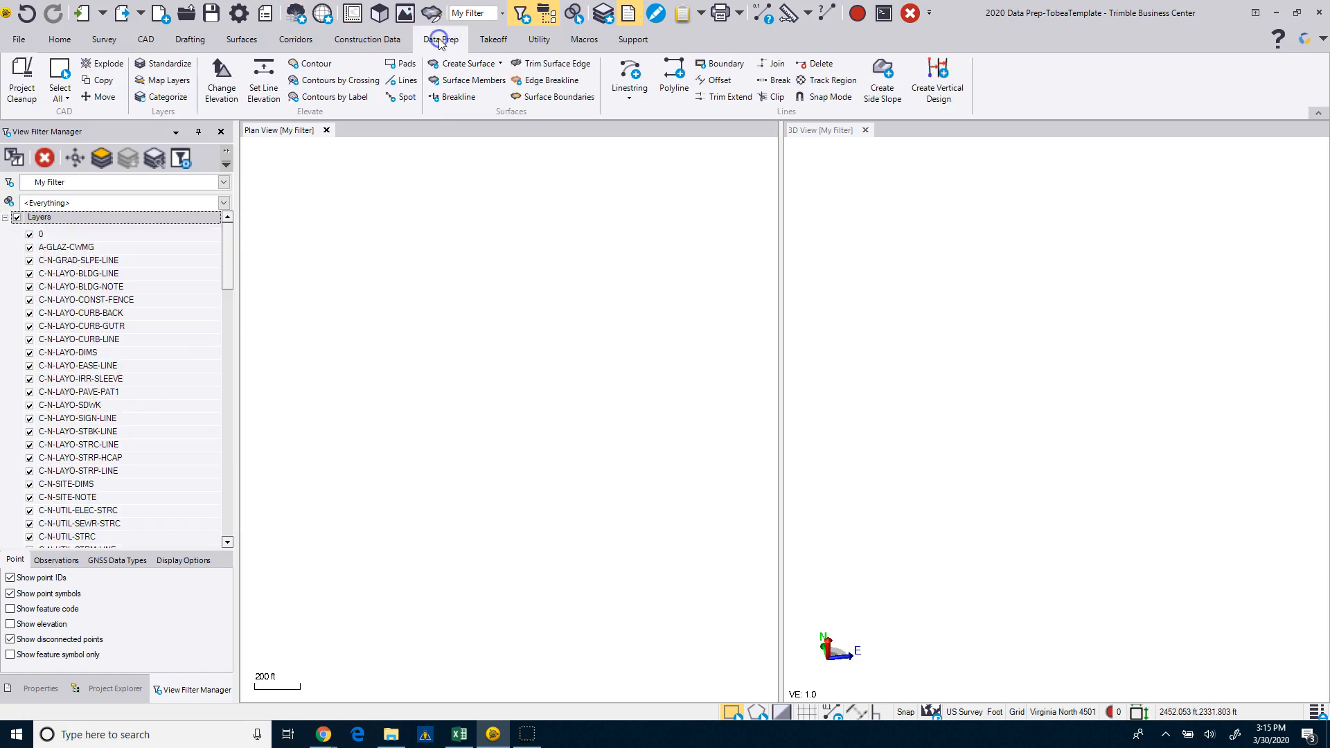
click(18, 80)
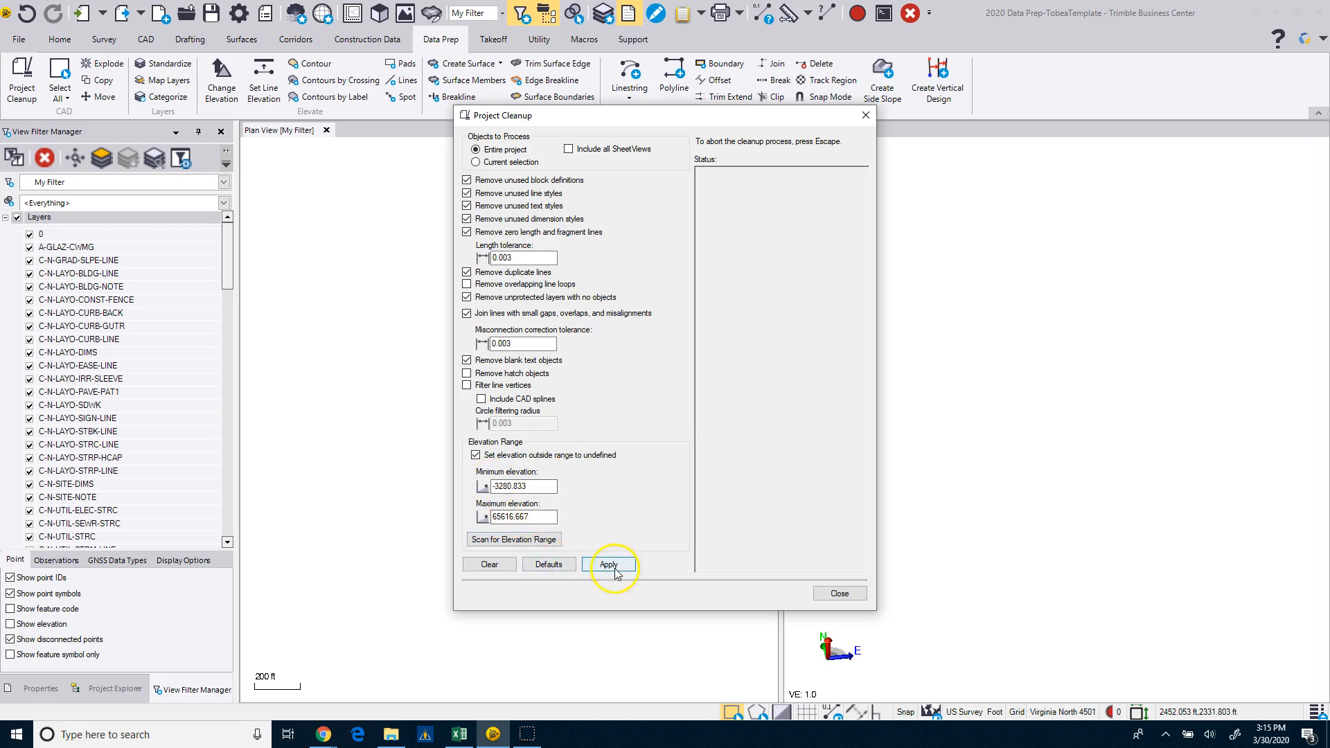
click(470, 285)
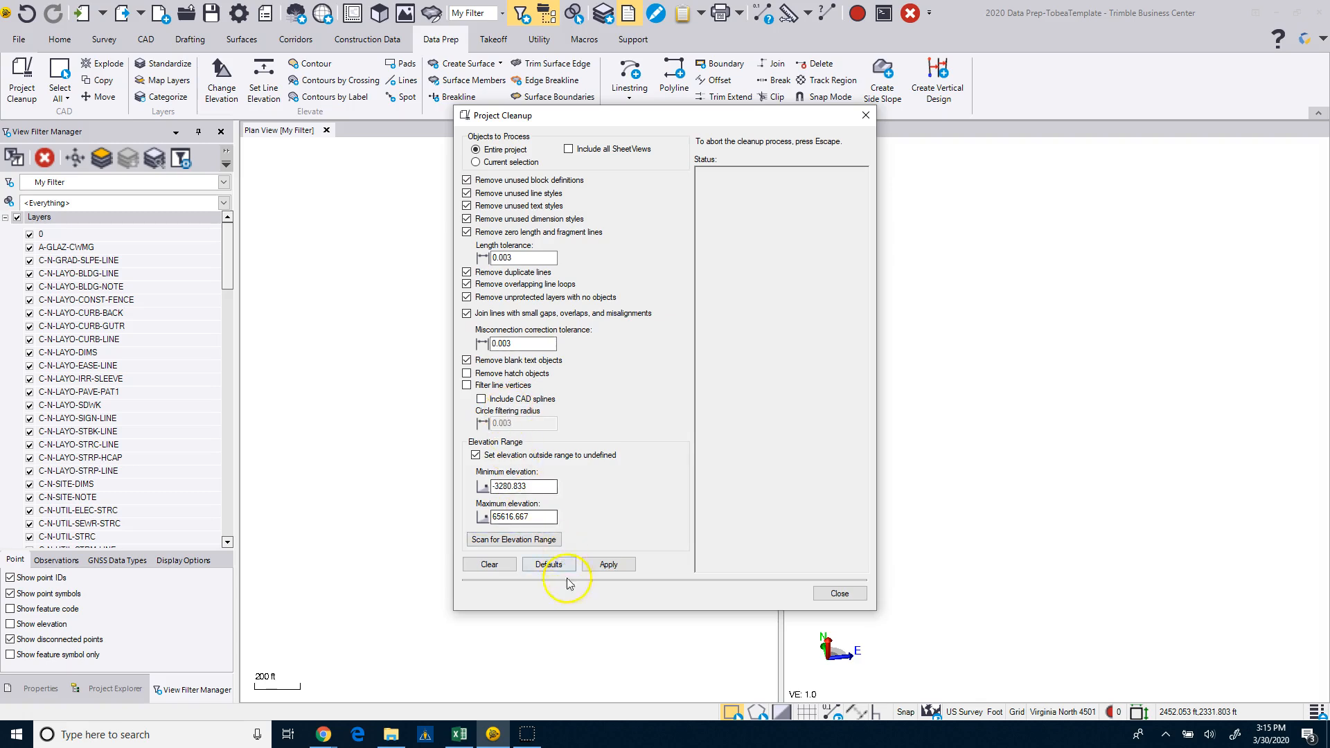
click(608, 564)
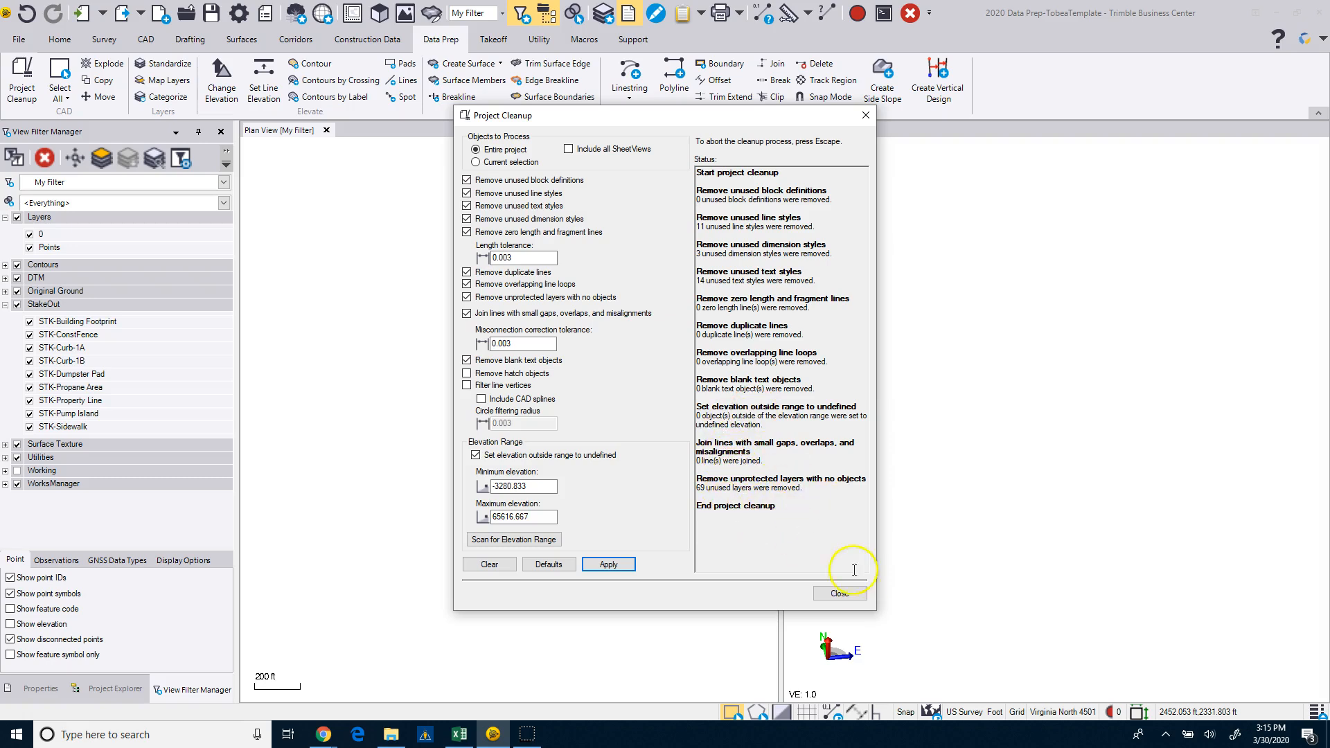
click(840, 593)
click(30, 247)
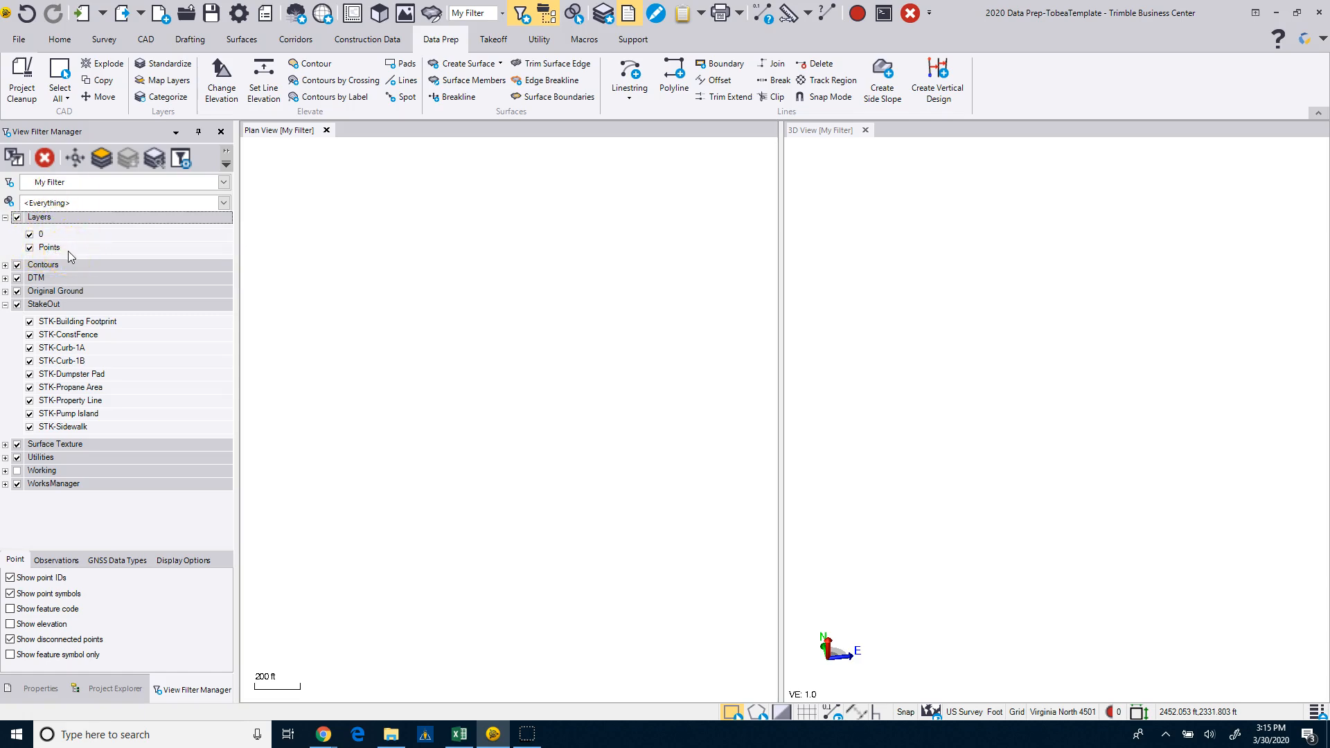
click(5, 278)
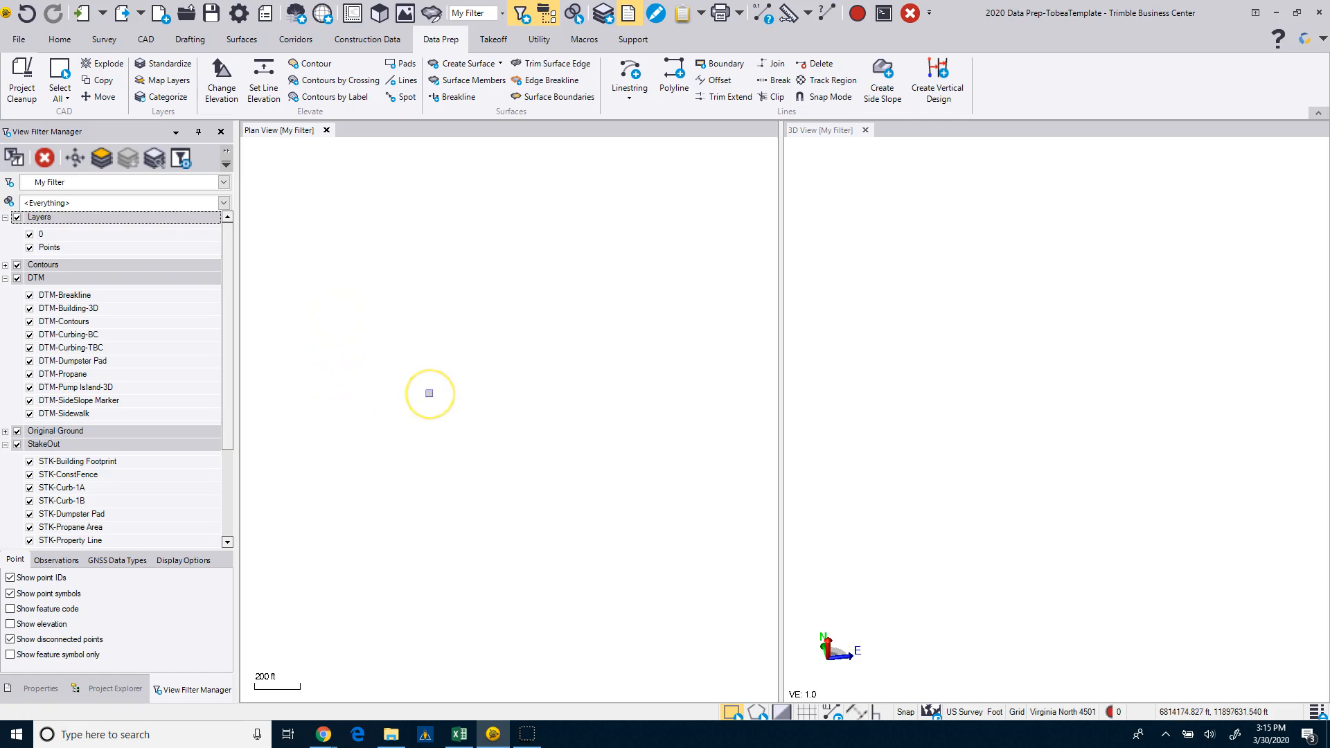
Save the project as a template named "DataPrep for Small Site USFoot VA North".
click(18, 40)
click(62, 187)
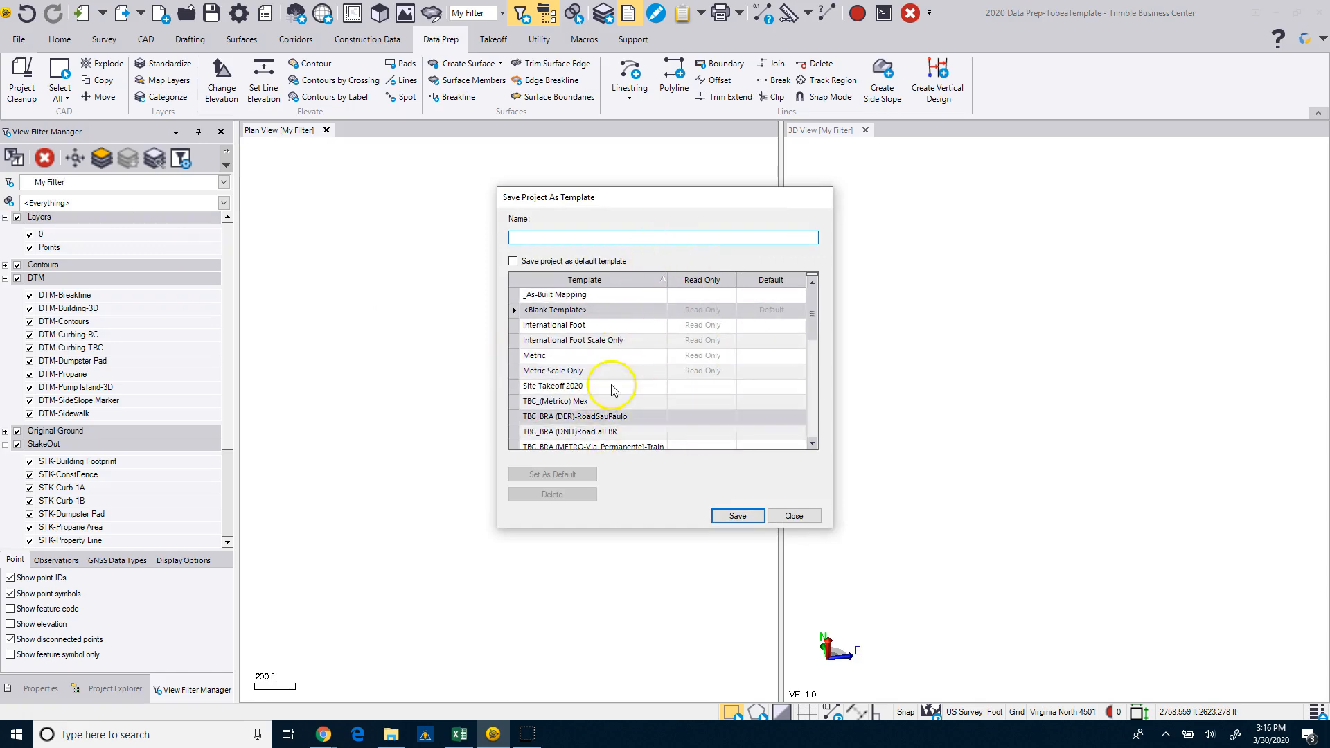
click(532, 239)
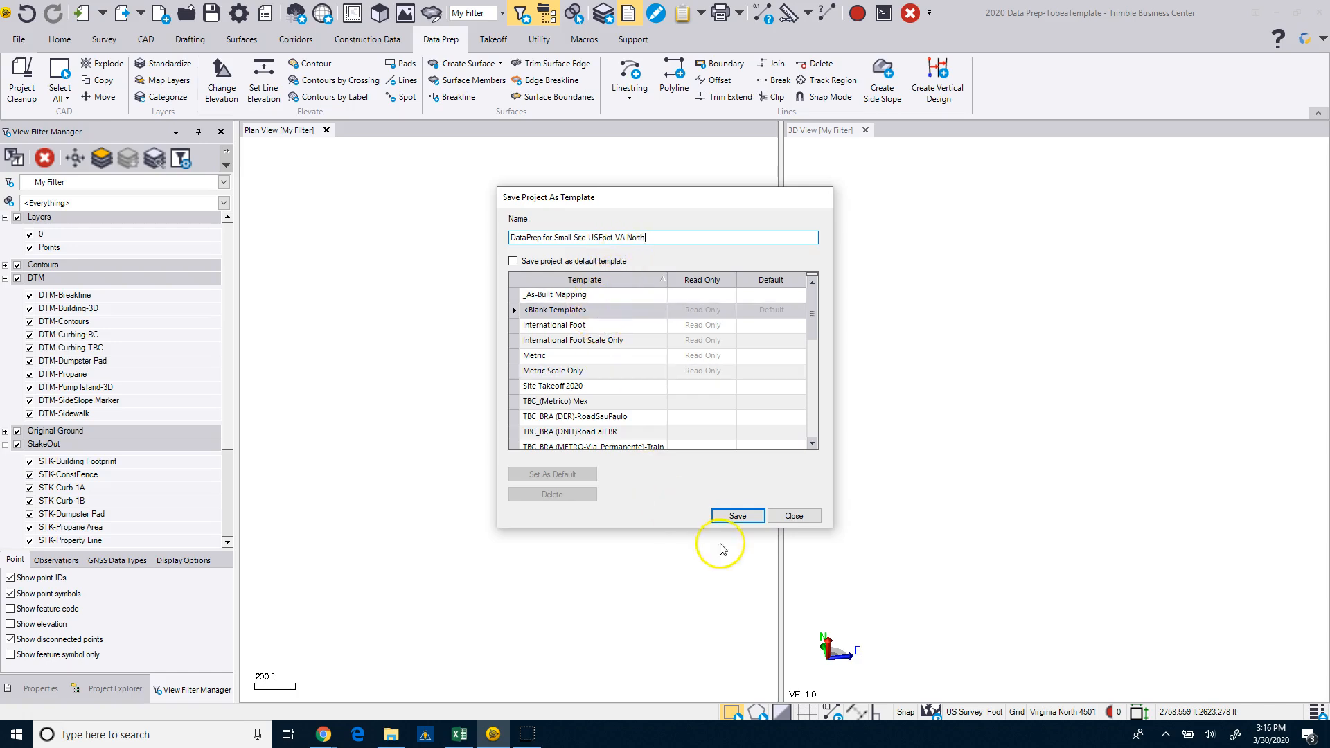
click(739, 517)
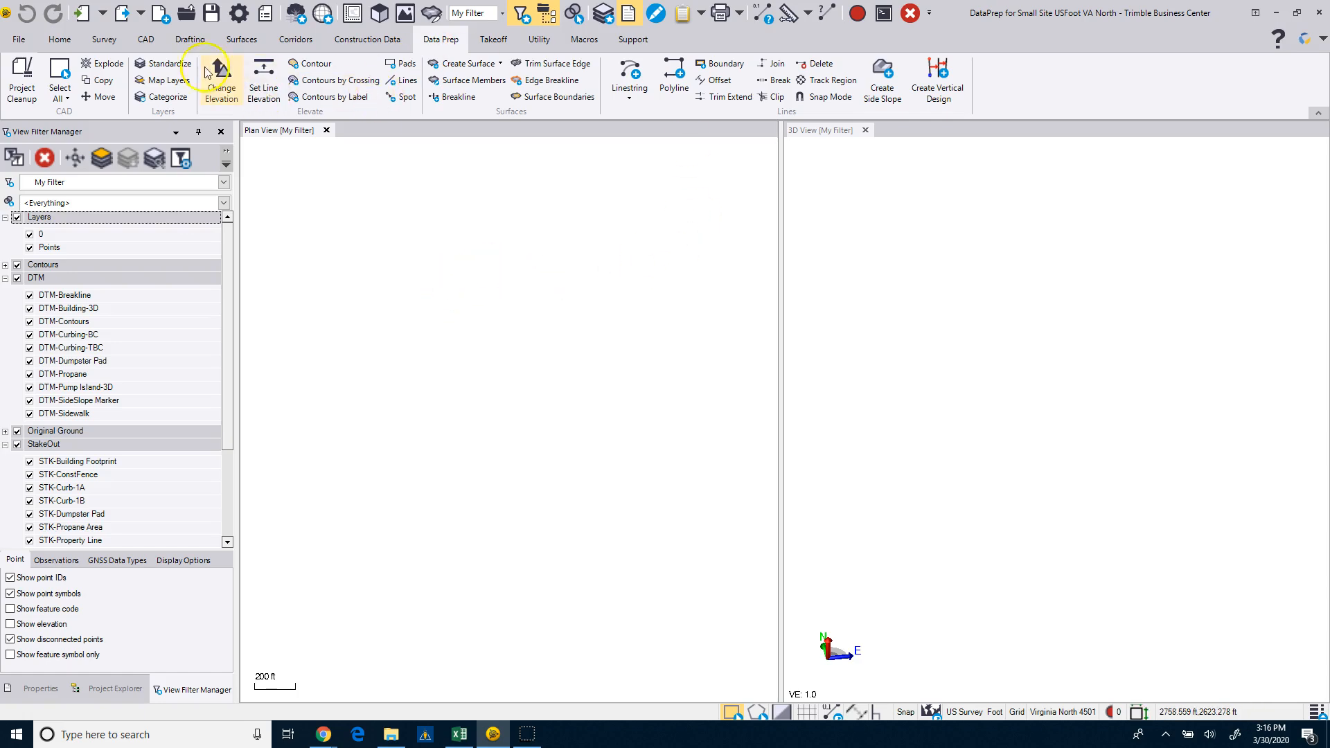
Create a new project from the "DataPrep for Small Site USFoot VA North" template.
click(14, 40)
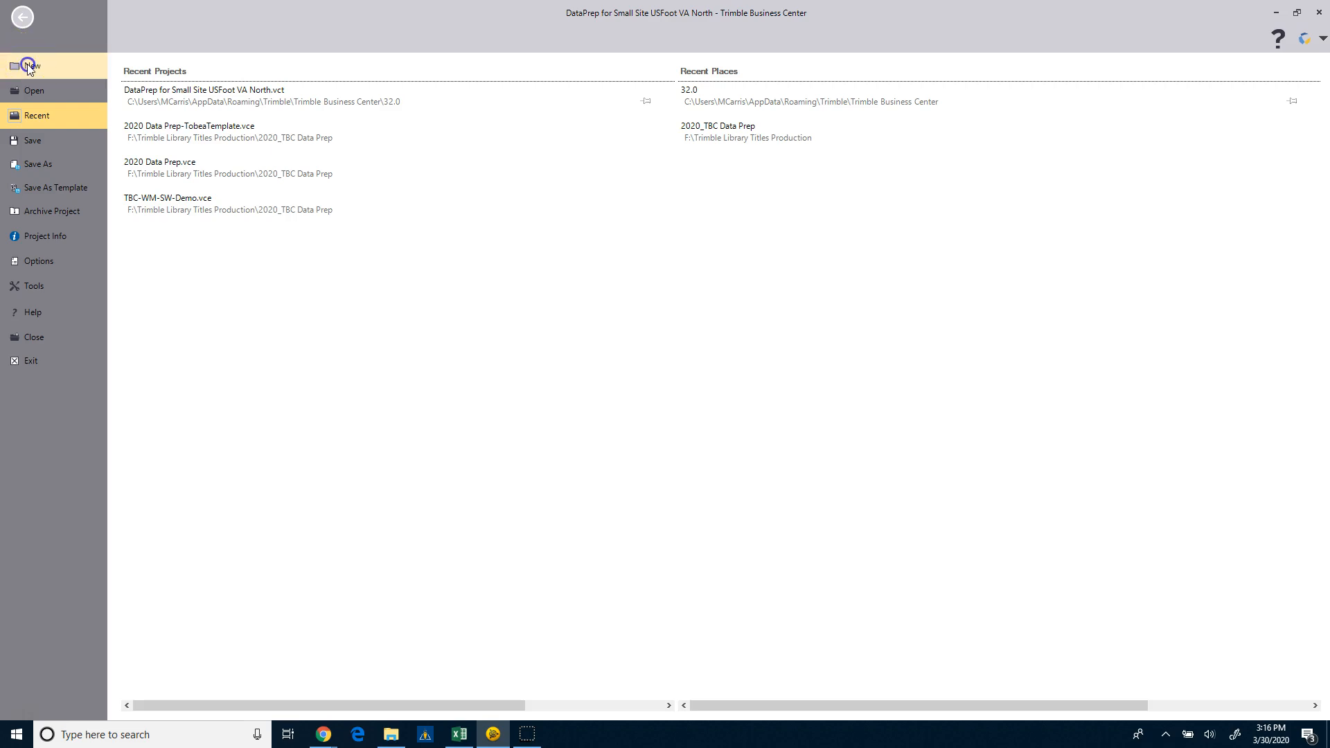
click(28, 65)
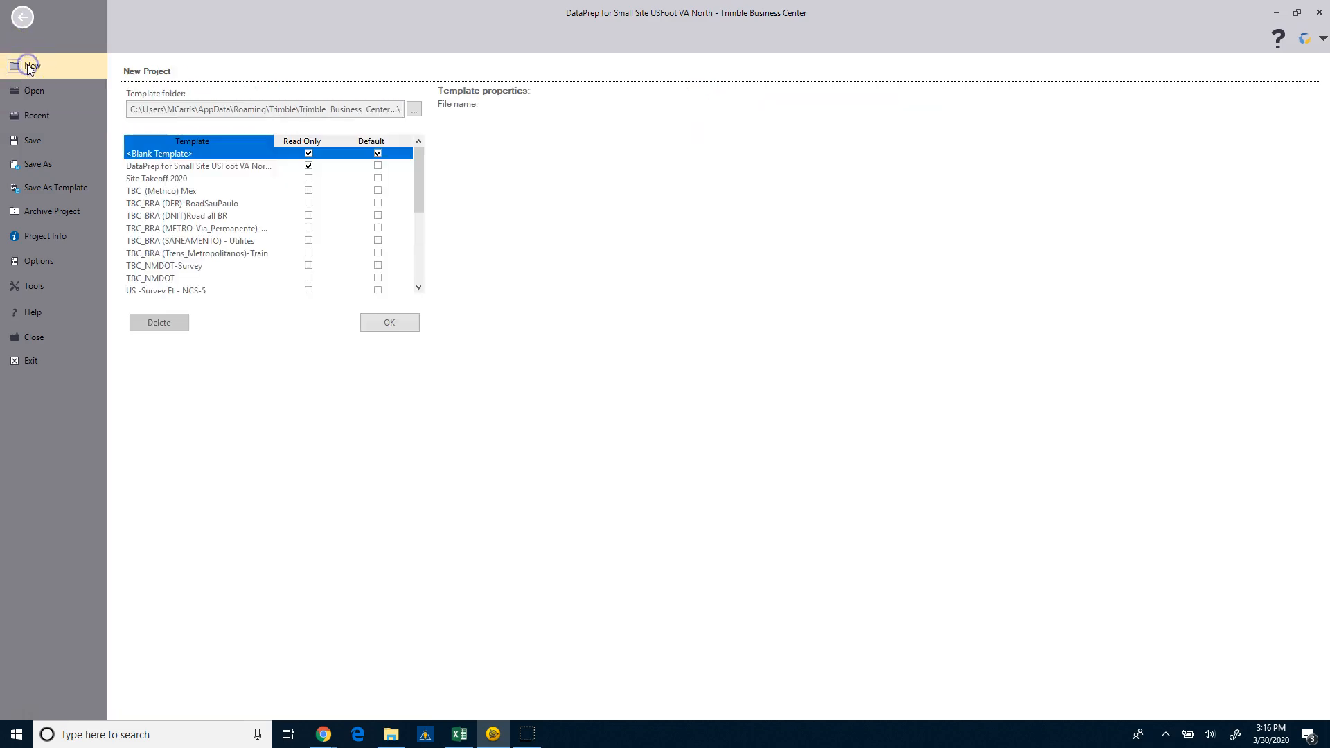
click(192, 168)
click(377, 322)
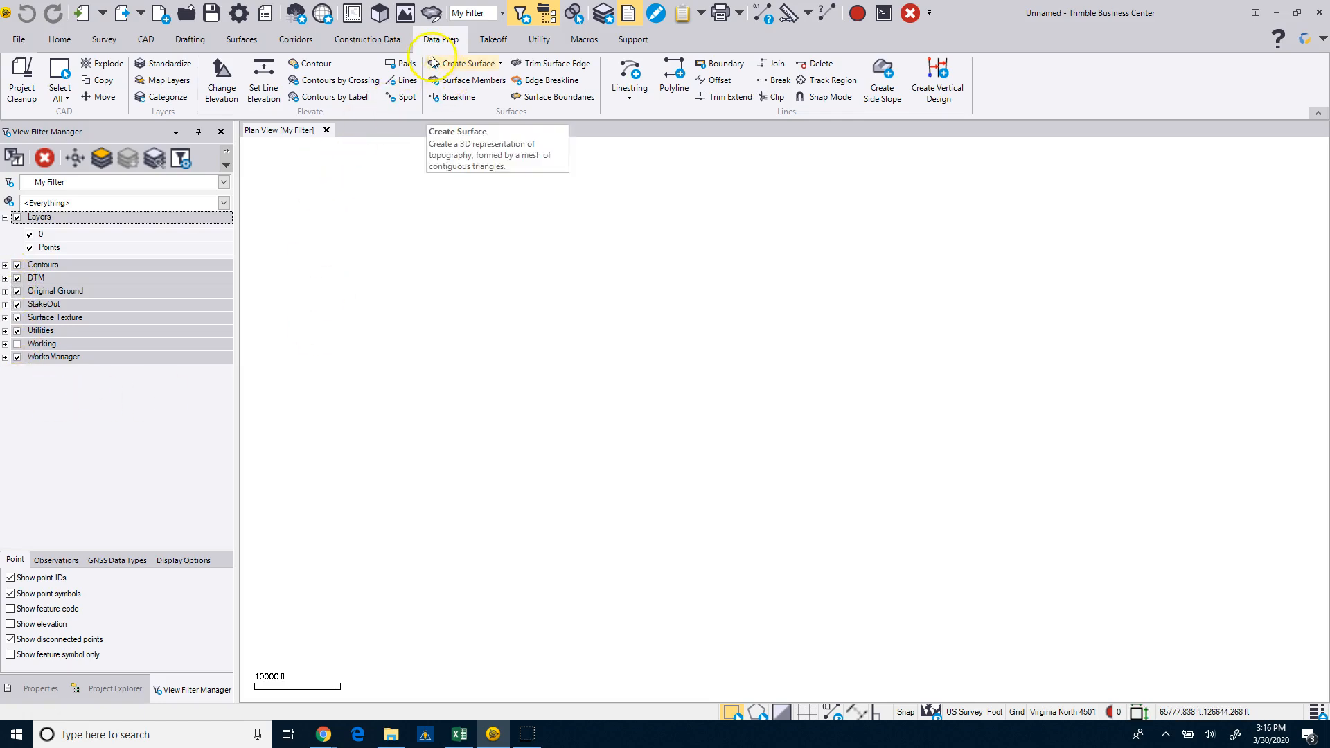
Review the Landscape and Paving Textures materials in the new project's Material and Site Improvement Manager, then close it.
click(493, 39)
click(468, 63)
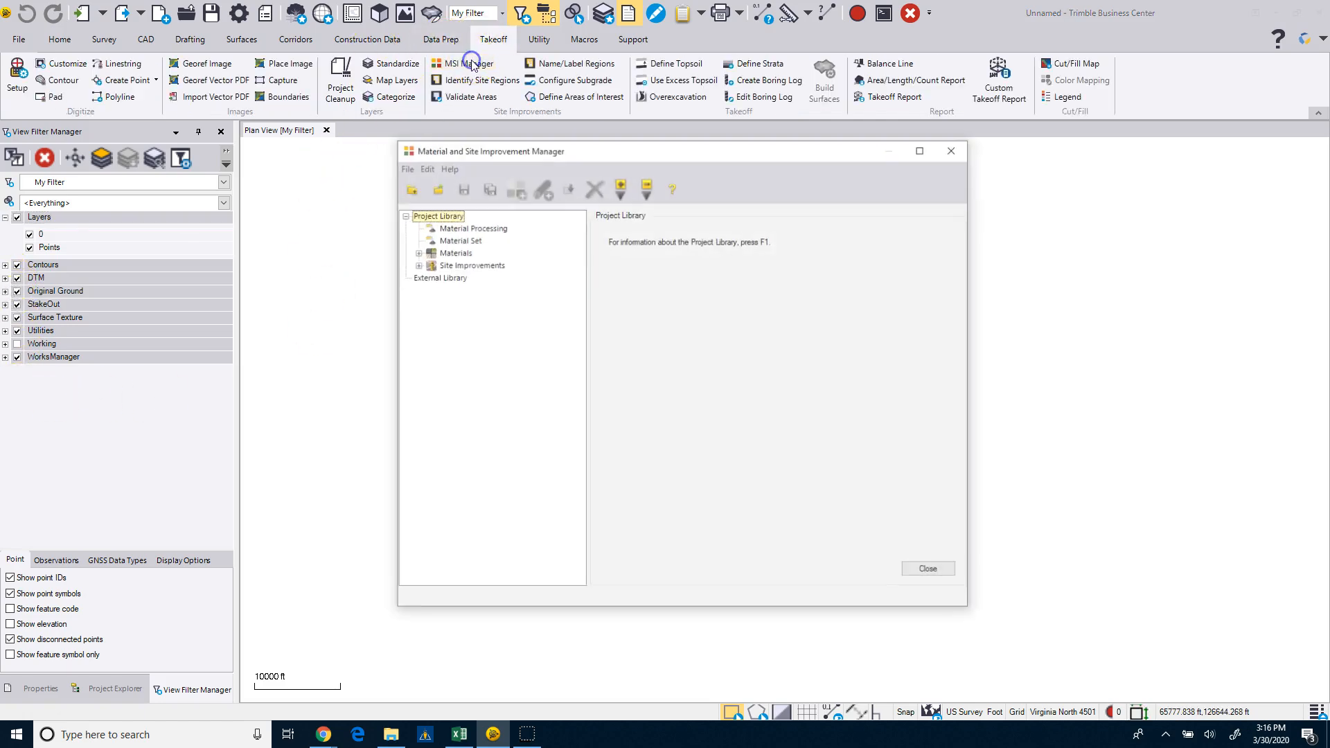
click(416, 253)
click(429, 290)
click(429, 315)
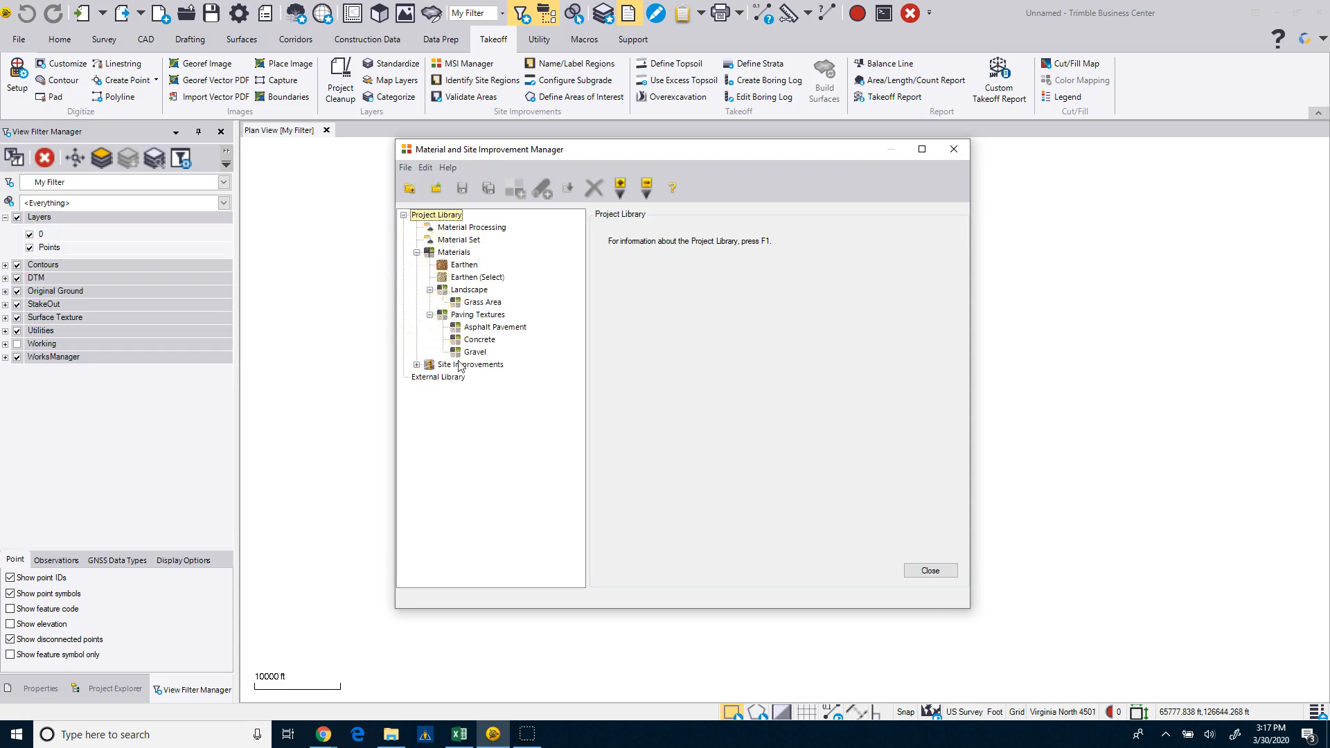
click(912, 571)
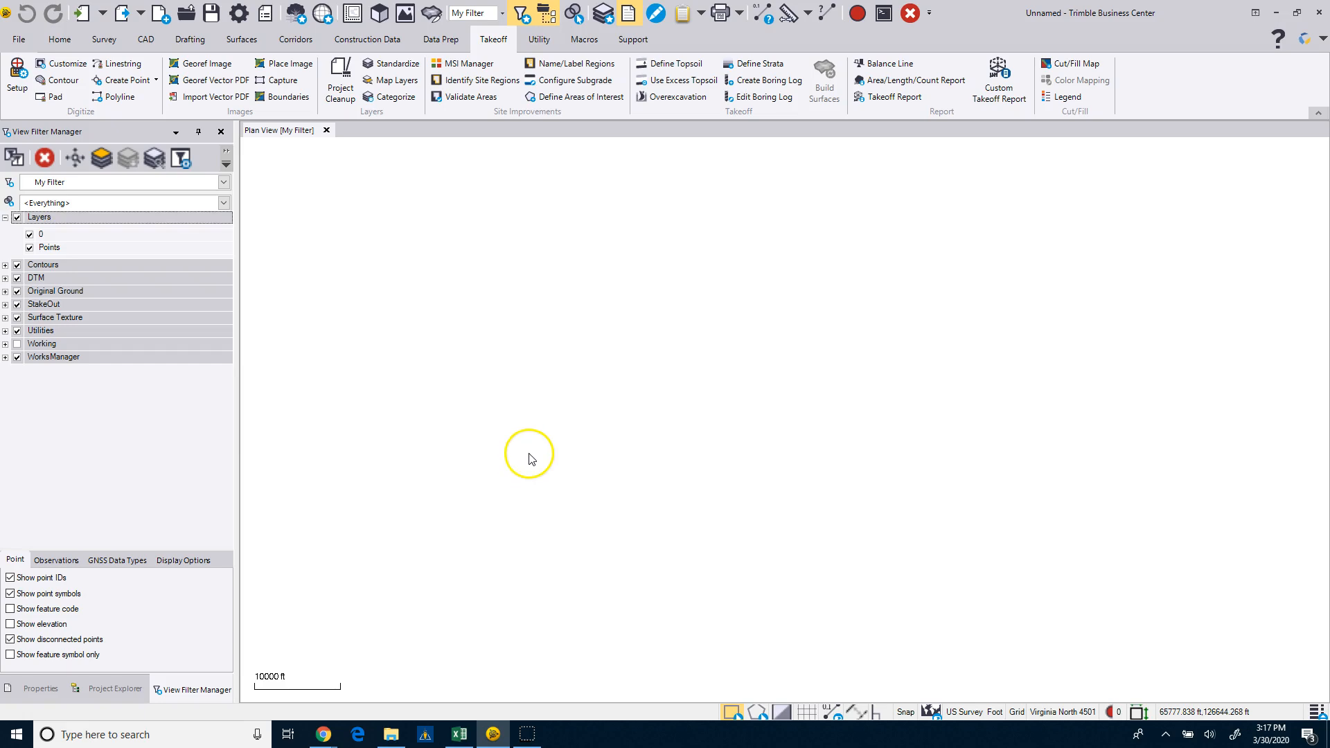